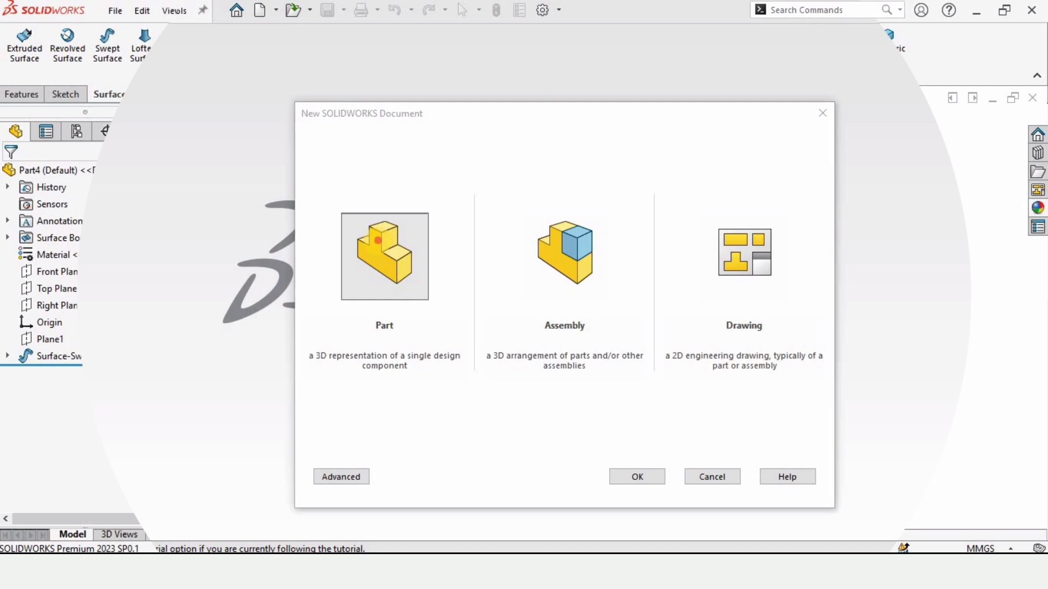
Create a new Part document from the New SOLIDWORKS Document dialog
{"action": "left_click", "coordinate": [379, 246]}
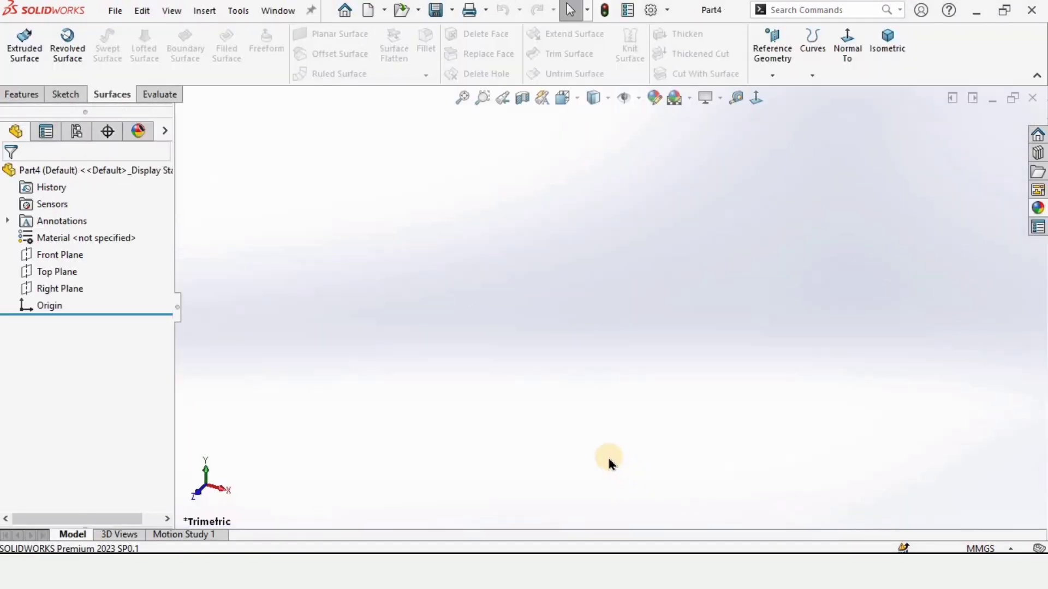
On the Front Plane, sketch a connected chain of seven horizontal and vertical lines
{"action": "left_click", "coordinate": [57, 255]}
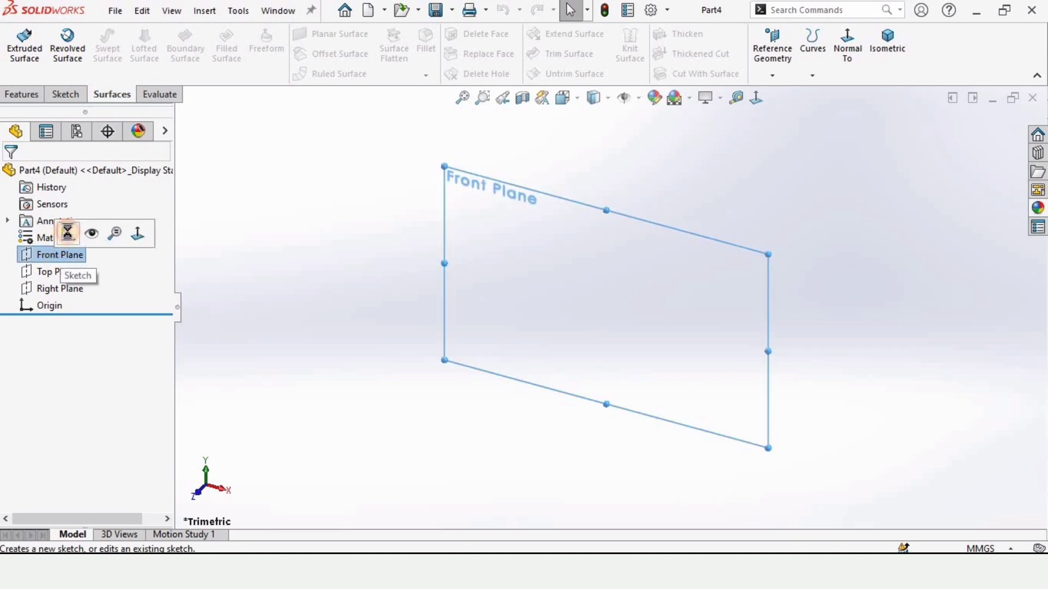
{"action": "left_click", "coordinate": [68, 233]}
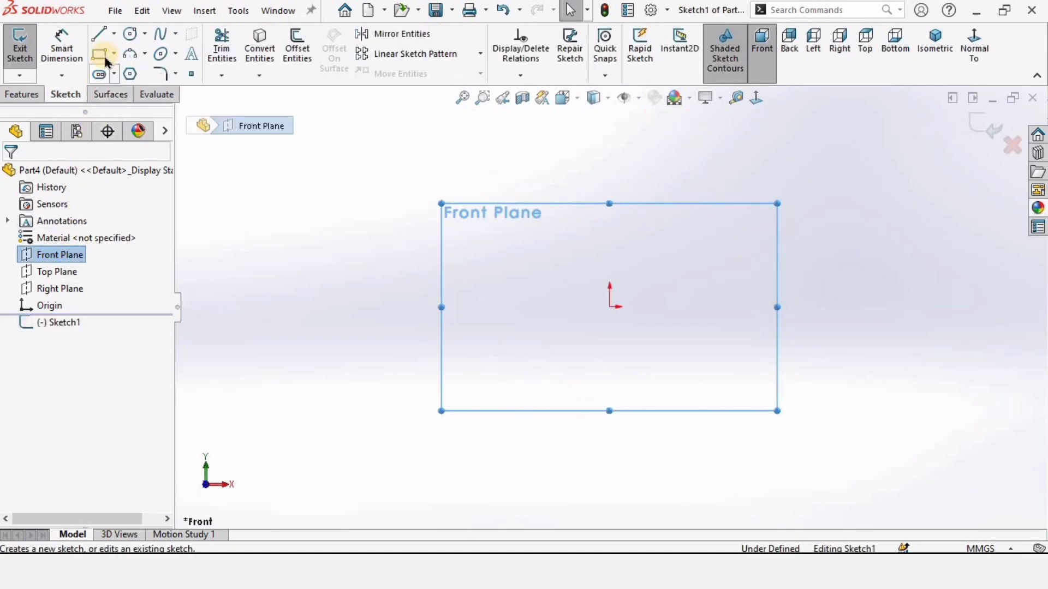
{"action": "left_click", "coordinate": [100, 34]}
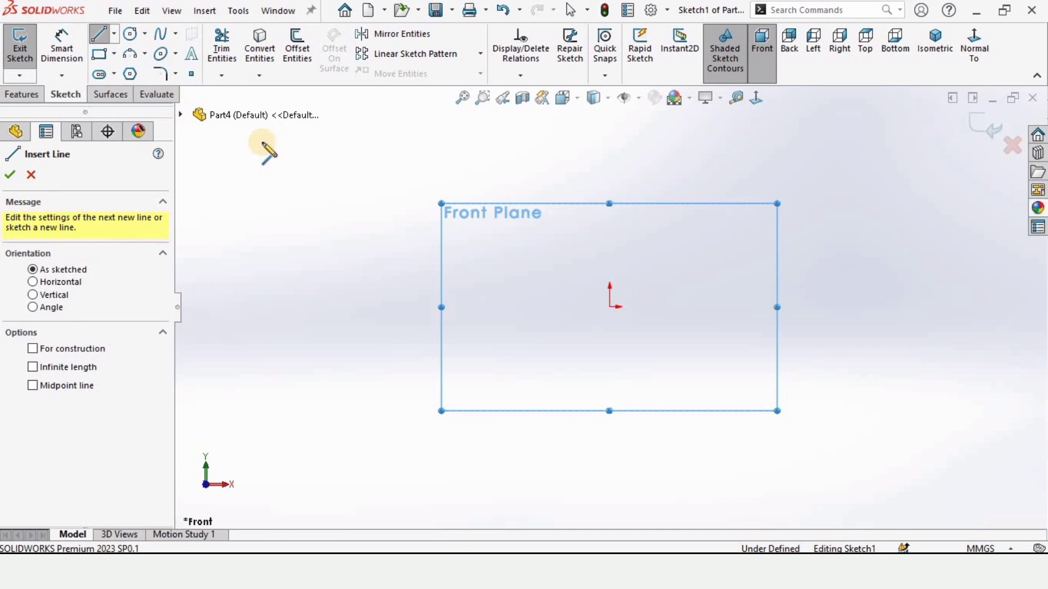
{"action": "left_click", "coordinate": [508, 233]}
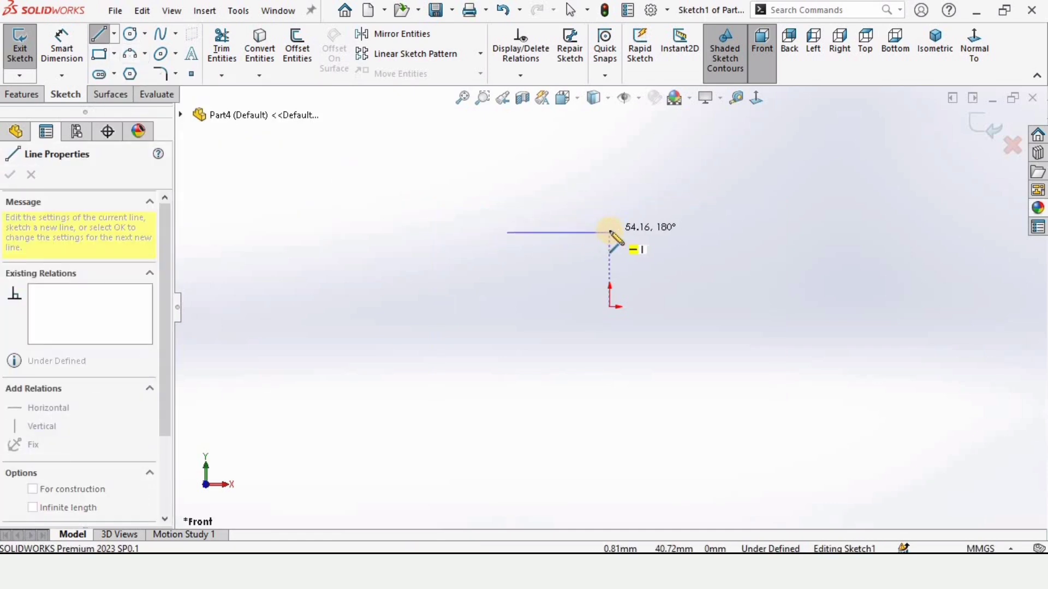
{"action": "left_click", "coordinate": [610, 232]}
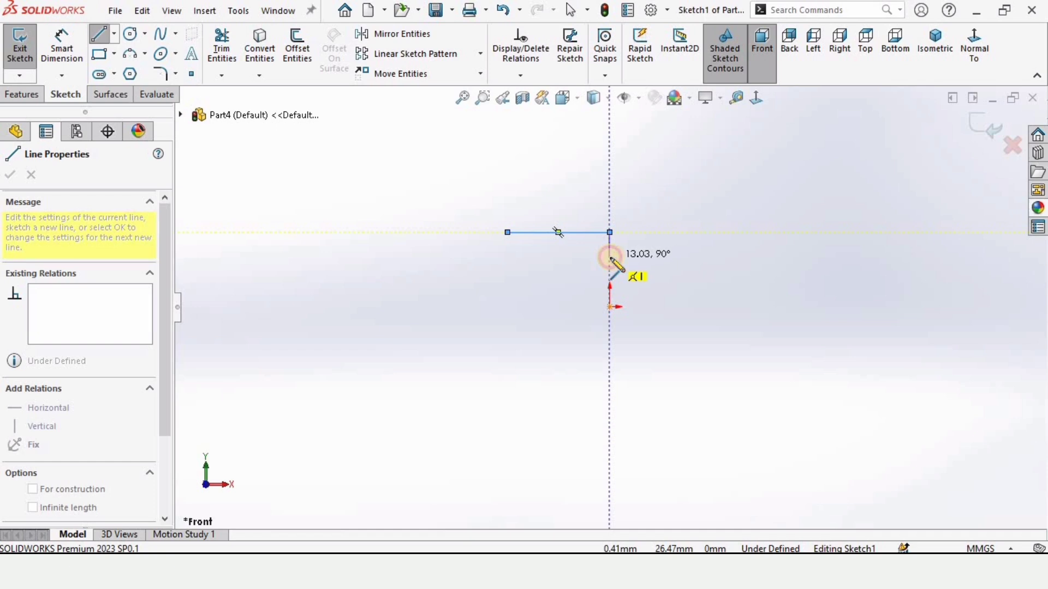
{"action": "left_click", "coordinate": [609, 256]}
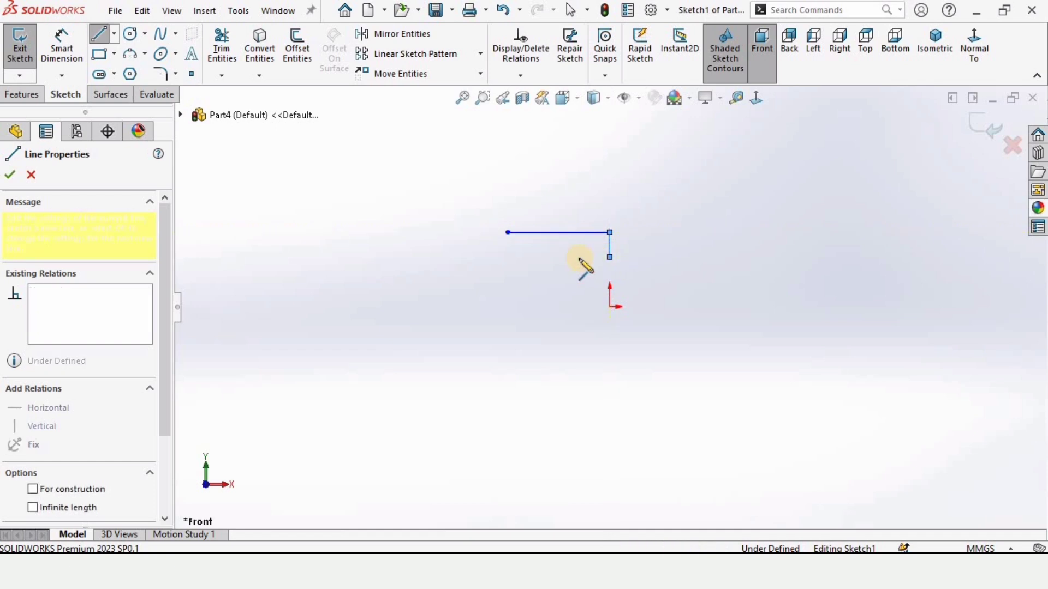
{"action": "left_click", "coordinate": [507, 257]}
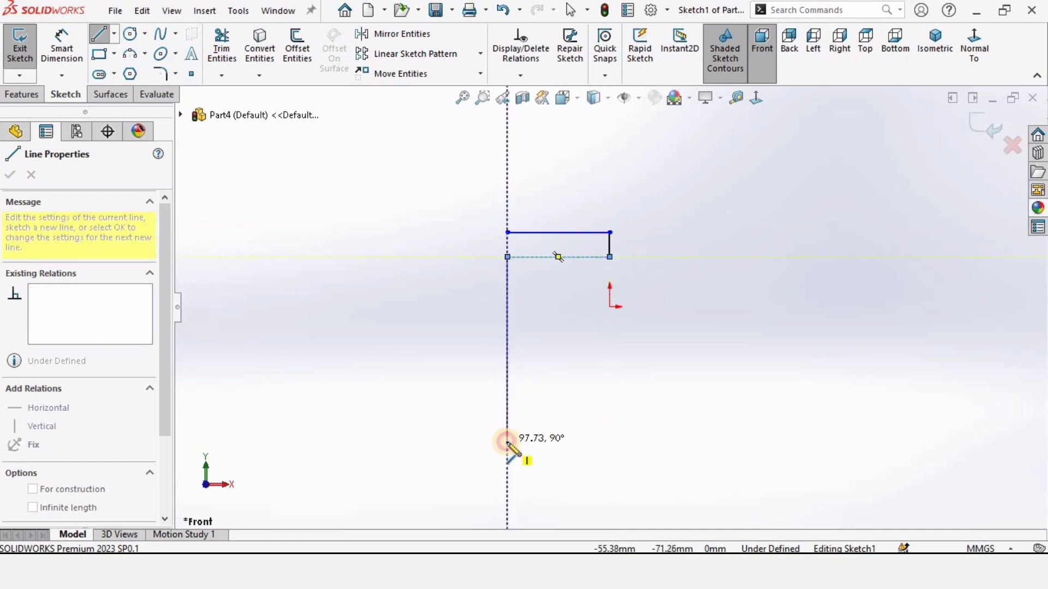
{"action": "left_click", "coordinate": [507, 441]}
{"action": "left_click", "coordinate": [610, 441]}
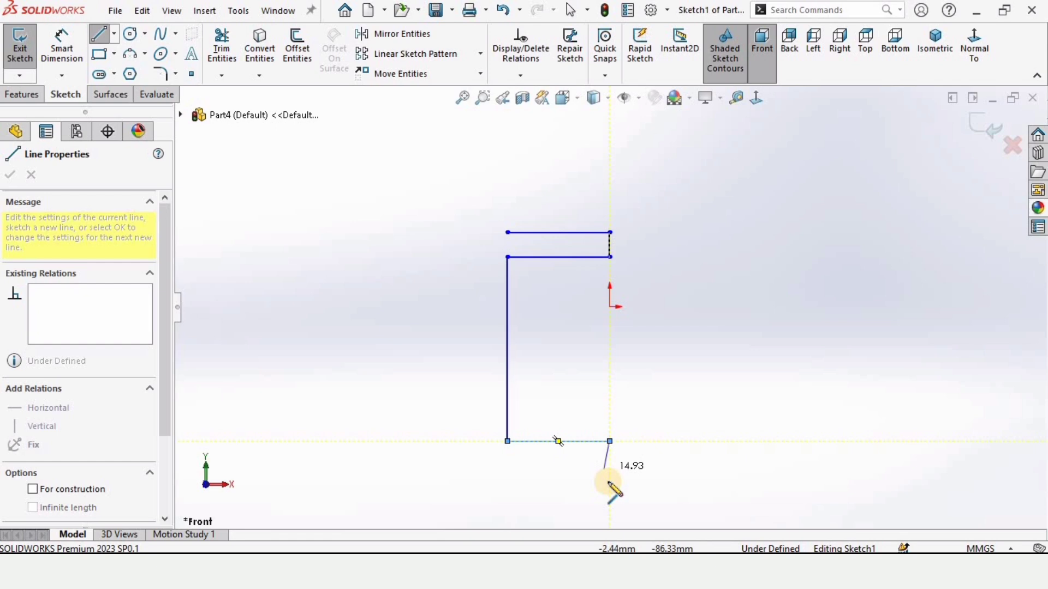
{"action": "left_click", "coordinate": [610, 475]}
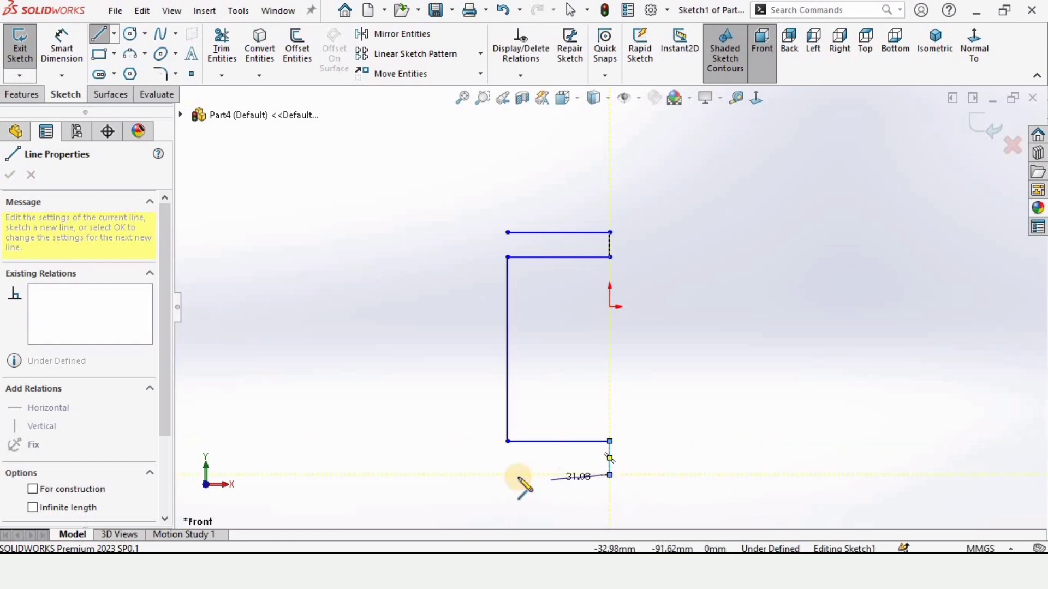
{"action": "left_click", "coordinate": [508, 474]}
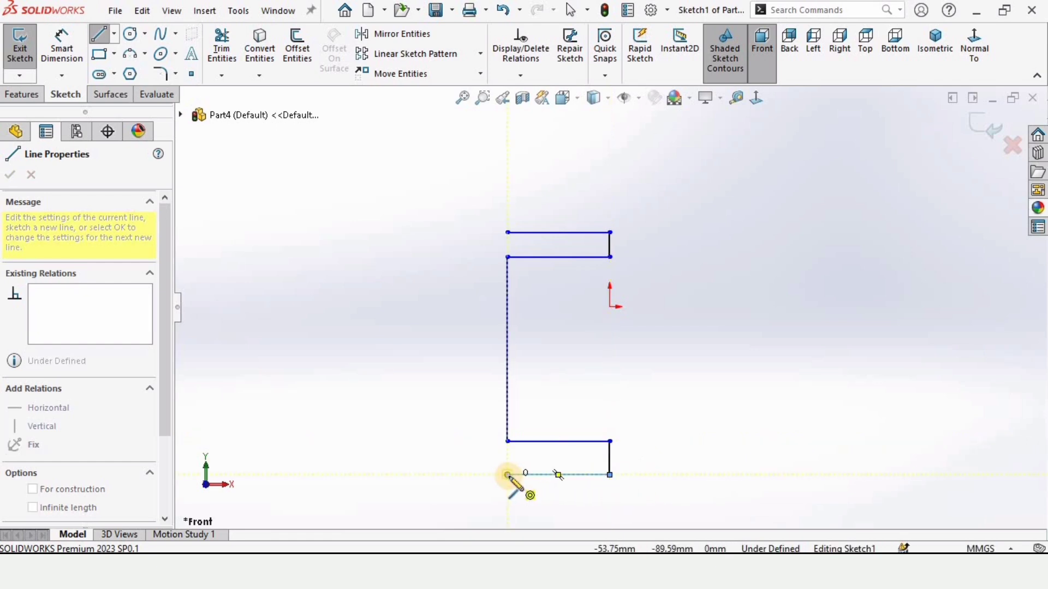
Dimension the top horizontal line to 100 mm
{"action": "key", "text": "Escape"}
{"action": "key", "text": "Escape"}
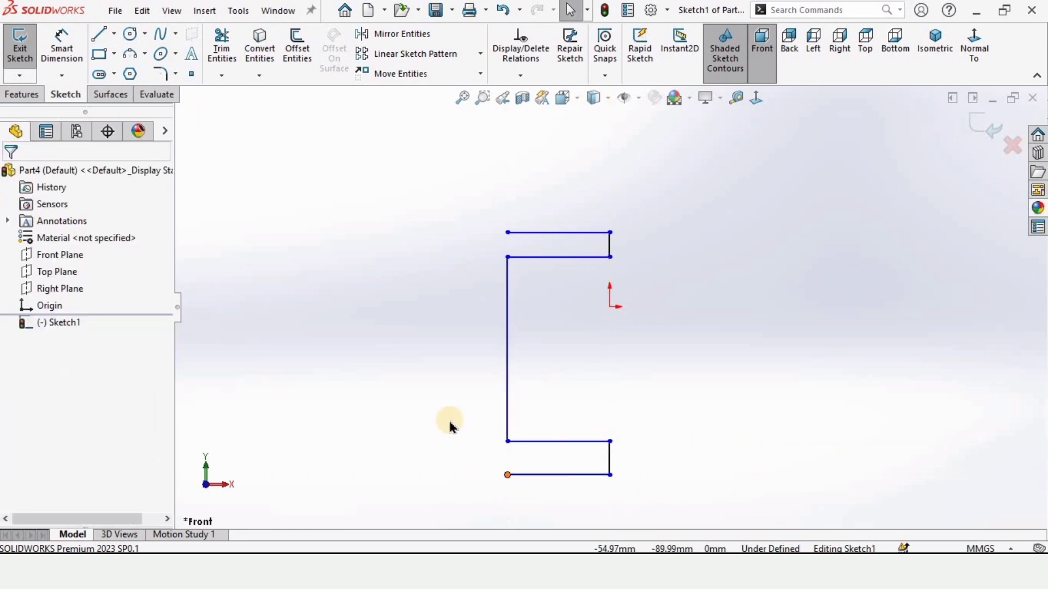
{"action": "left_click", "coordinate": [78, 52]}
{"action": "scroll", "coordinate": [613, 256], "scroll_direction": "down", "scroll_amount": 2}
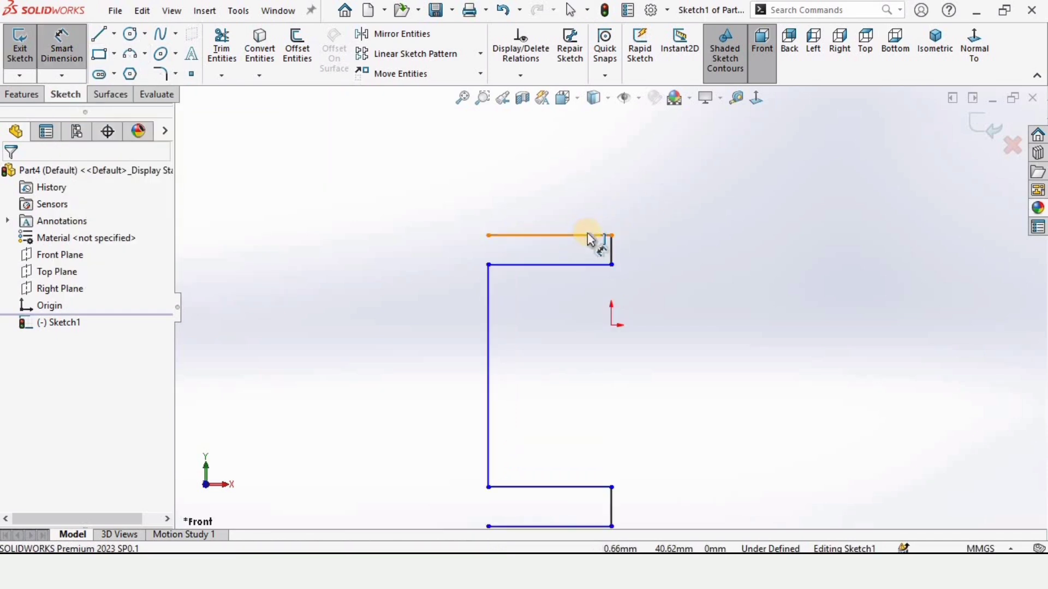
{"action": "left_click", "coordinate": [588, 236]}
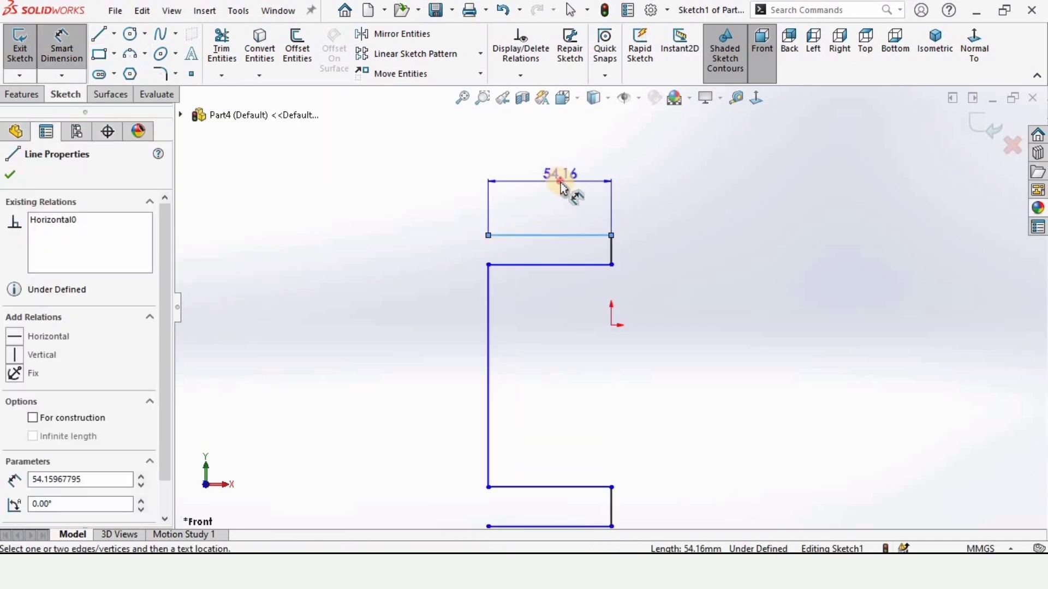
{"action": "left_click", "coordinate": [563, 188]}
{"action": "type", "text": "1"}
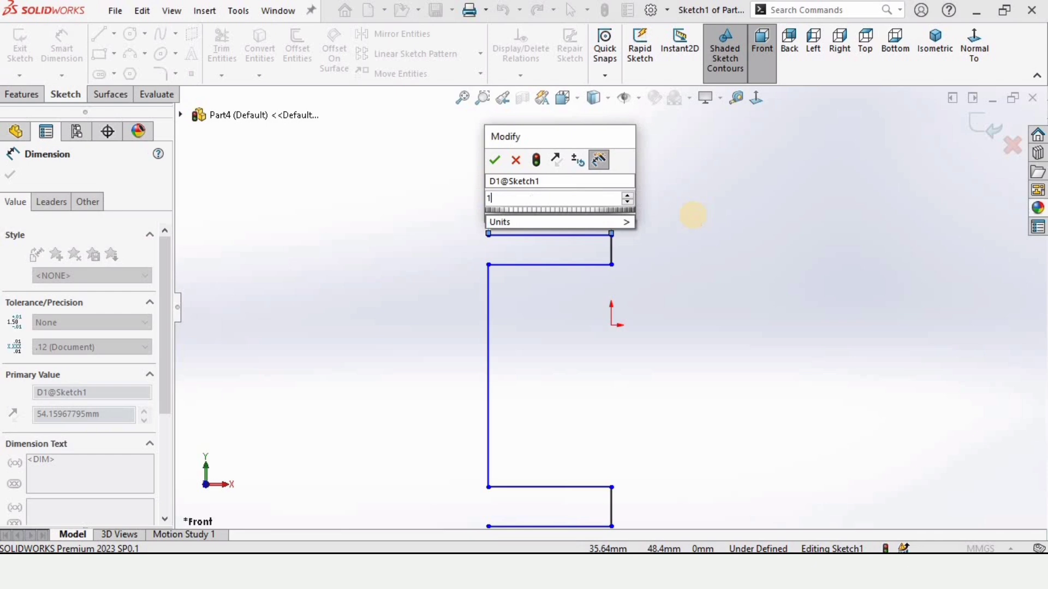
{"action": "type", "text": "00"}
{"action": "key", "text": "Return"}
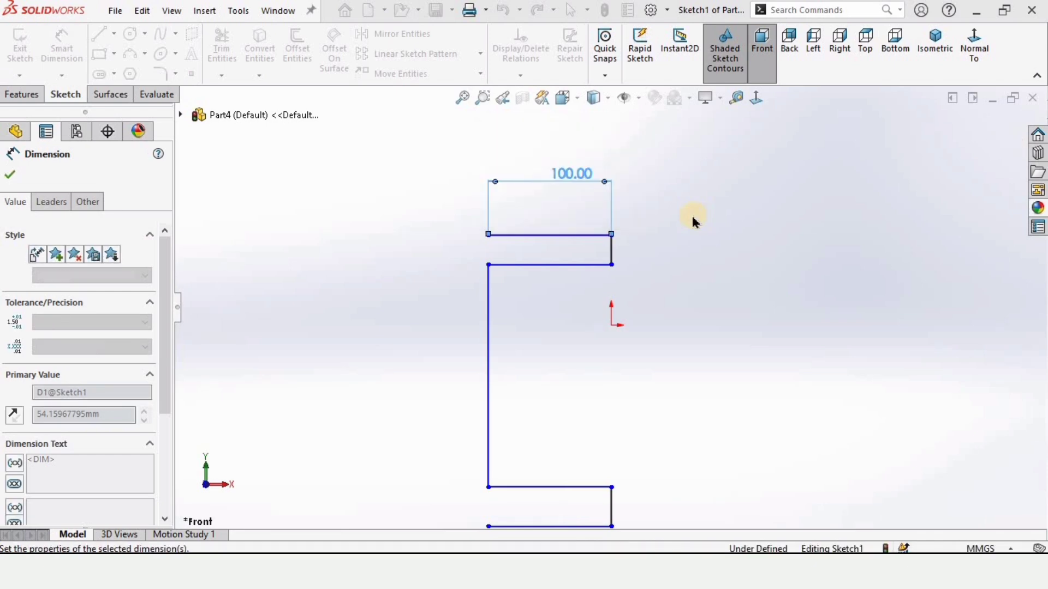
Dimension the short vertical step to 25 mm and the long left vertical line to 100 mm
{"action": "left_click", "coordinate": [649, 251]}
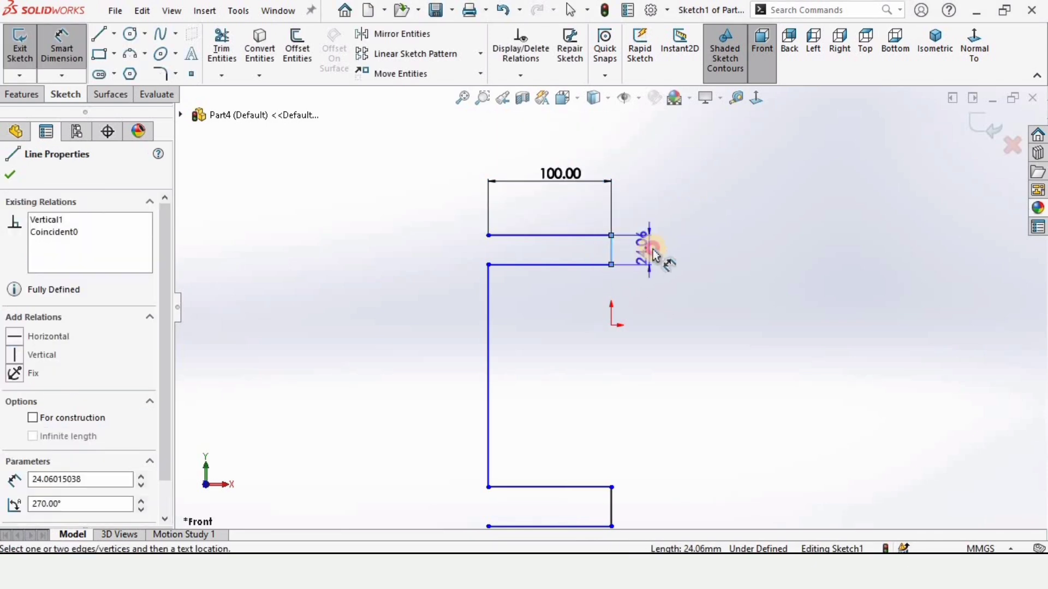
{"action": "left_click", "coordinate": [655, 248]}
{"action": "type", "text": "25"}
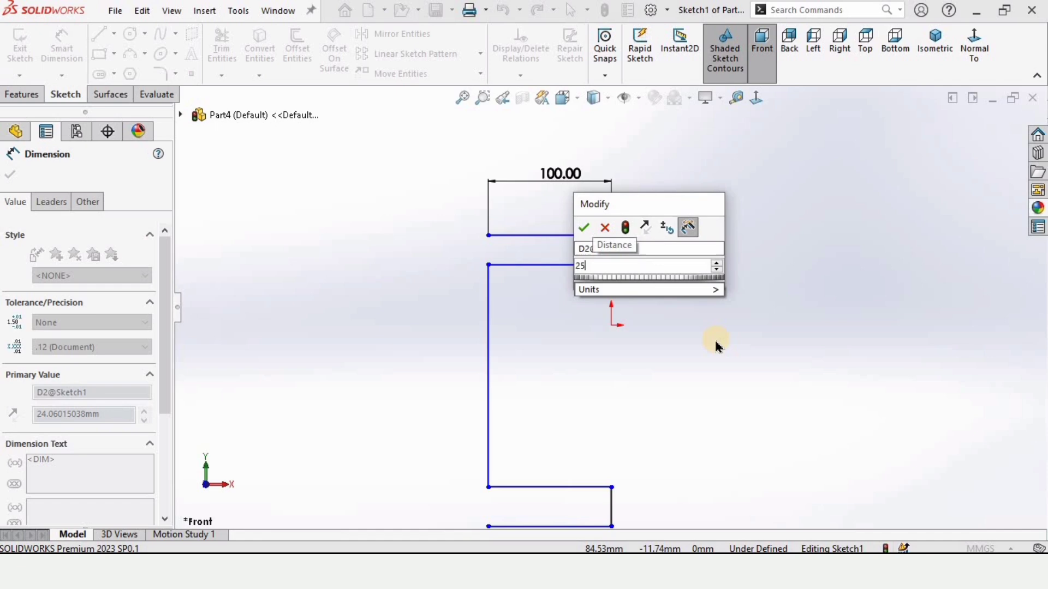
{"action": "key", "text": "Return"}
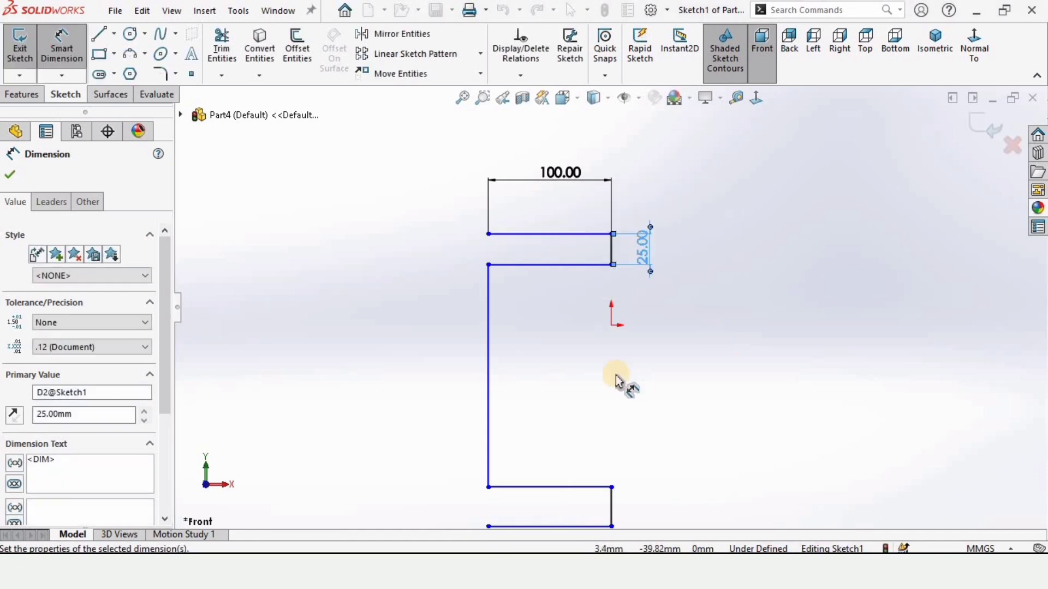
{"action": "left_click", "coordinate": [488, 323]}
{"action": "left_click", "coordinate": [380, 345]}
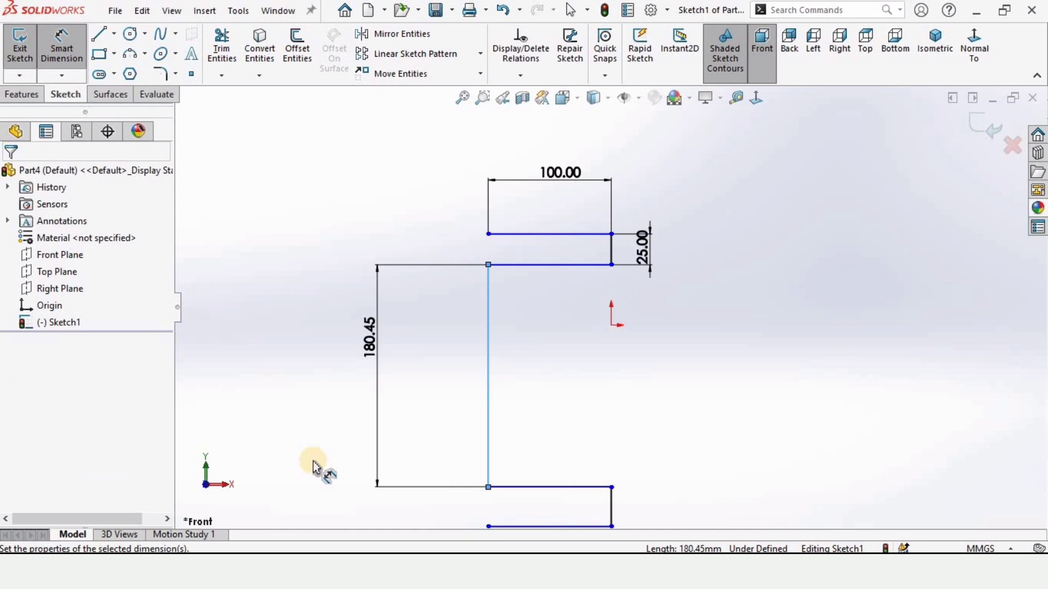
{"action": "type", "text": "100"}
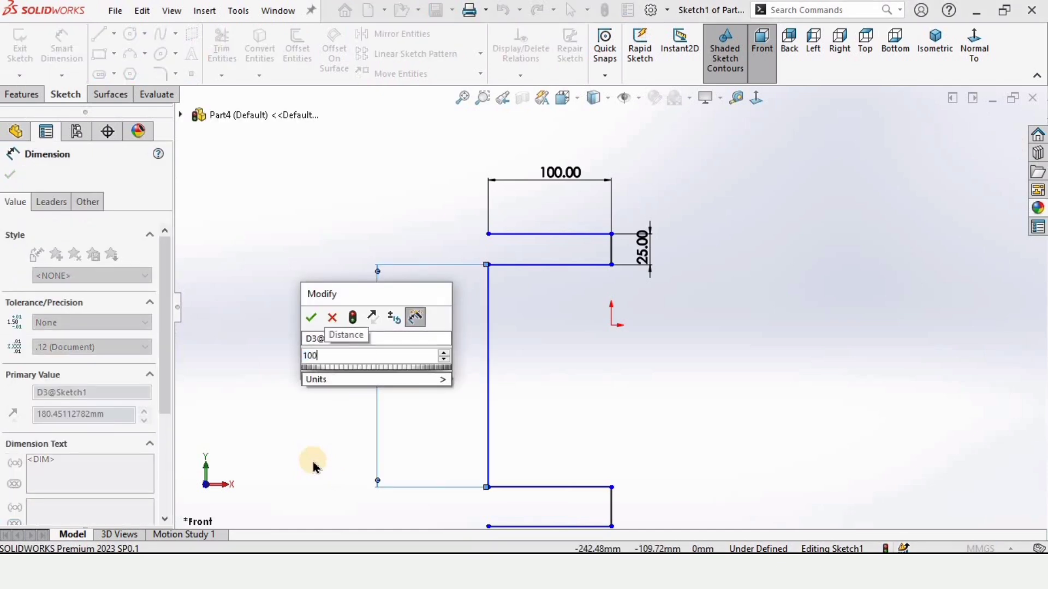
{"action": "key", "text": "Return"}
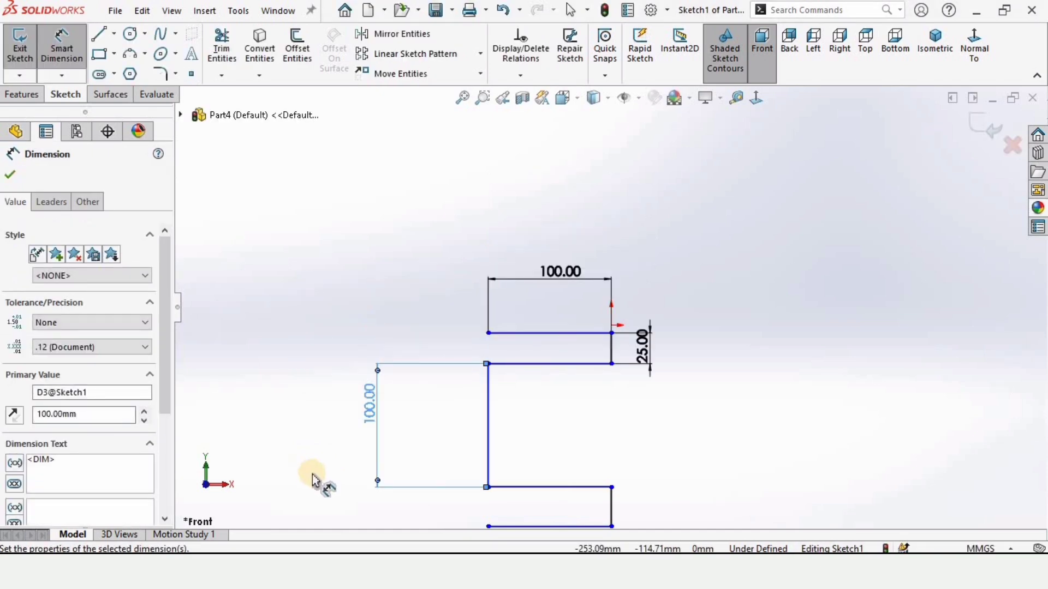
{"action": "key", "text": "Escape"}
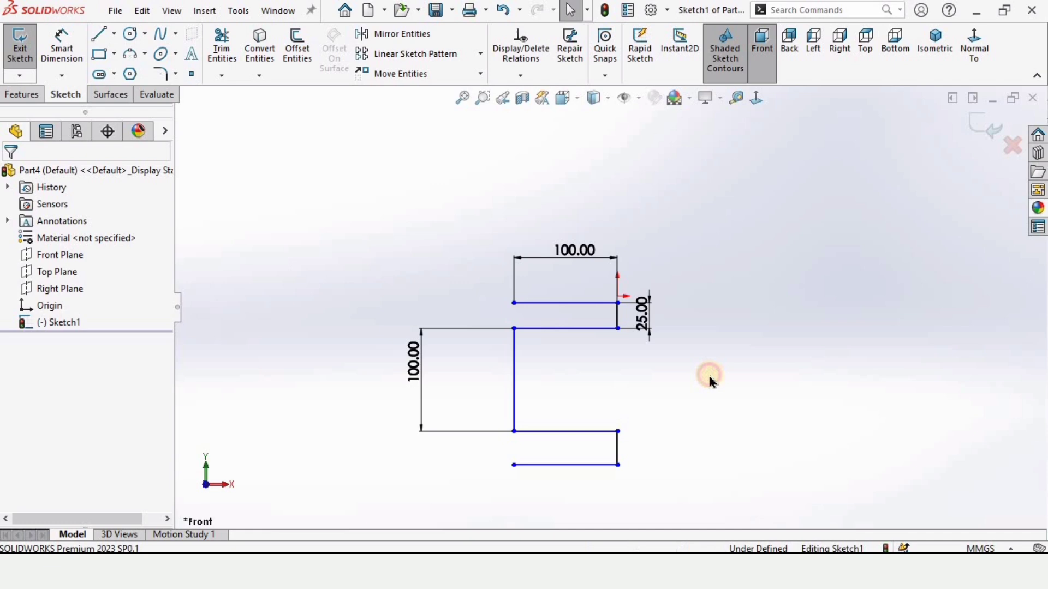
Round the six corners of the path with 10 mm sketch fillets
{"action": "left_click", "coordinate": [160, 73]}
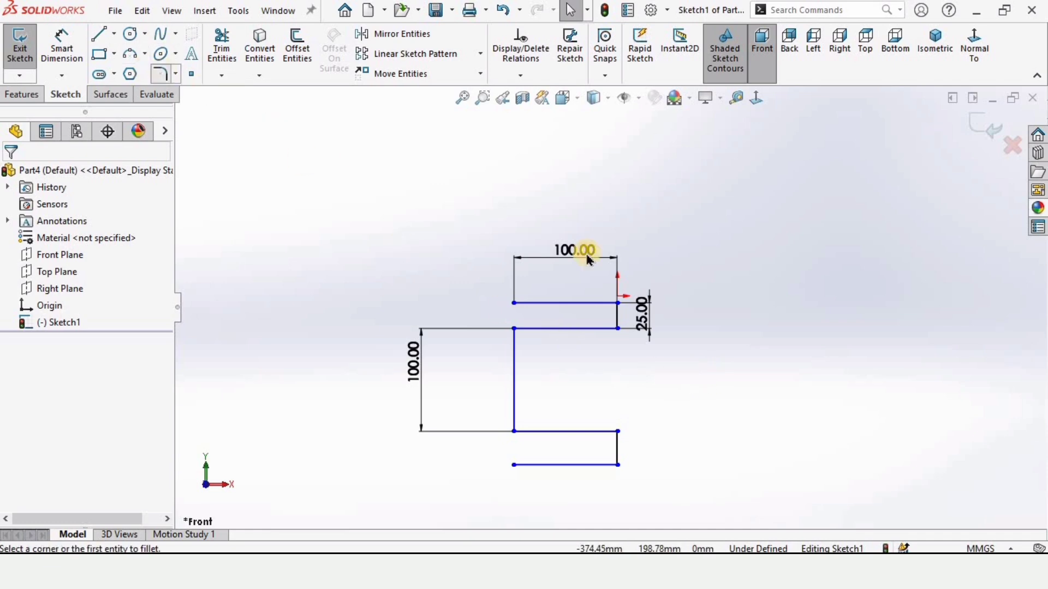
{"action": "left_click", "coordinate": [618, 326]}
{"action": "left_click", "coordinate": [619, 329]}
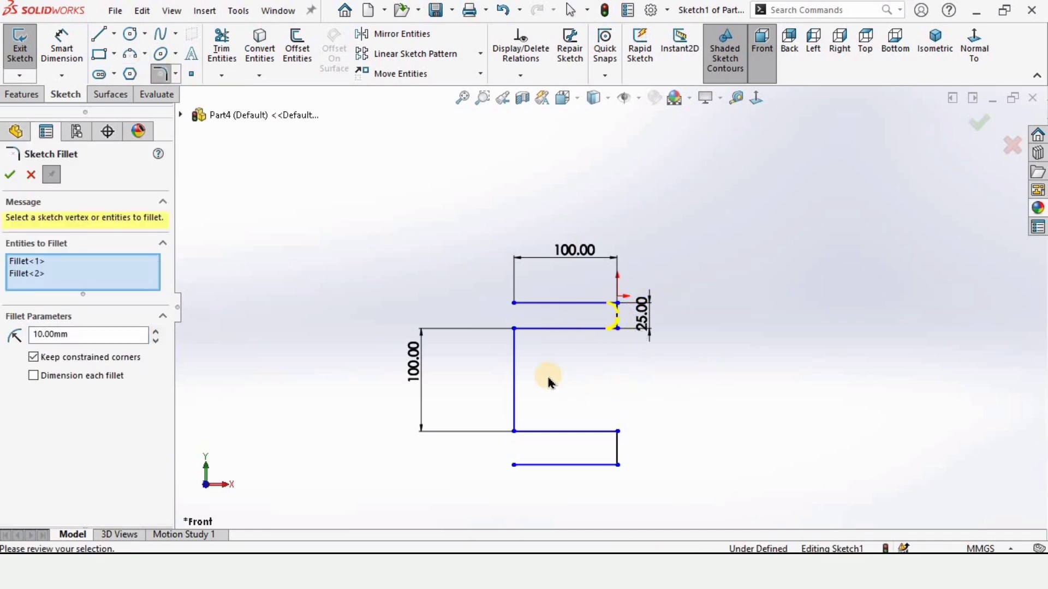
{"action": "left_click", "coordinate": [514, 329]}
{"action": "left_click", "coordinate": [515, 432]}
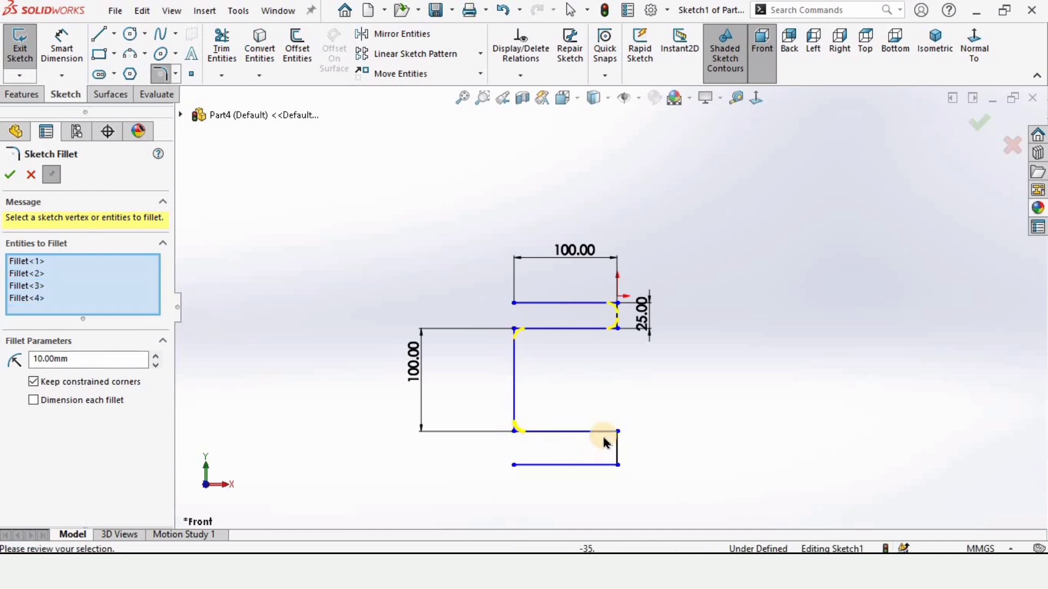
{"action": "left_click", "coordinate": [618, 431]}
{"action": "left_click", "coordinate": [617, 465]}
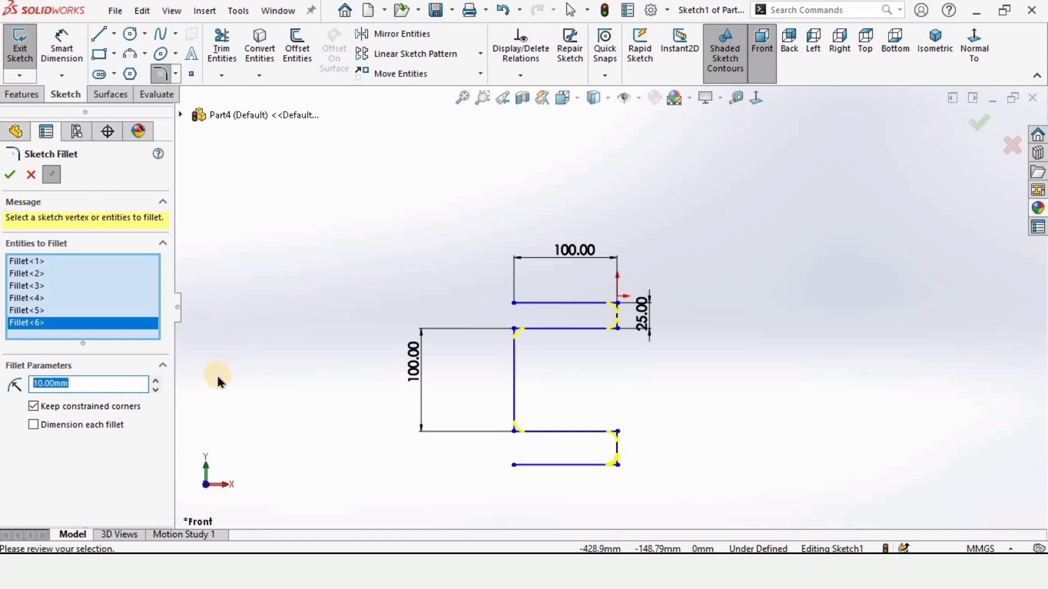
{"action": "left_click", "coordinate": [10, 175]}
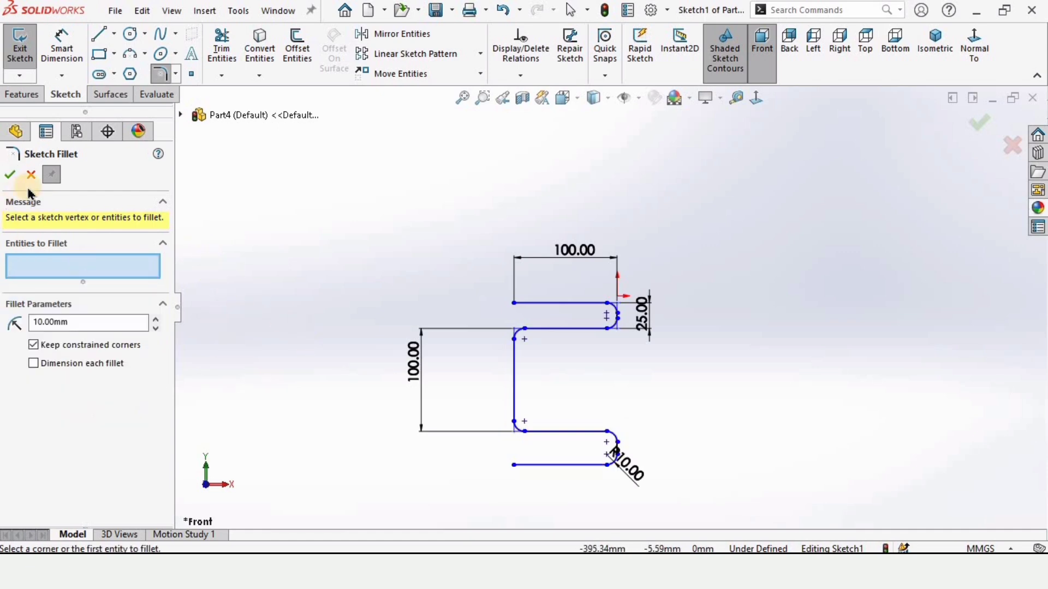
{"action": "key", "text": "Escape"}
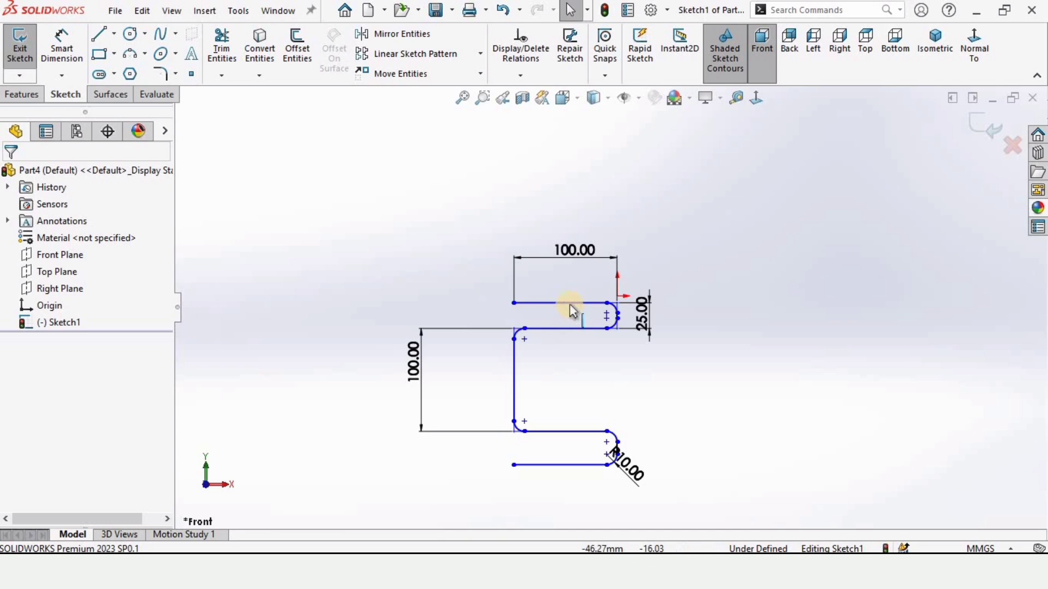
Make the four horizontal lines equal in length with an Equal relation
{"action": "left_click", "coordinate": [572, 304]}
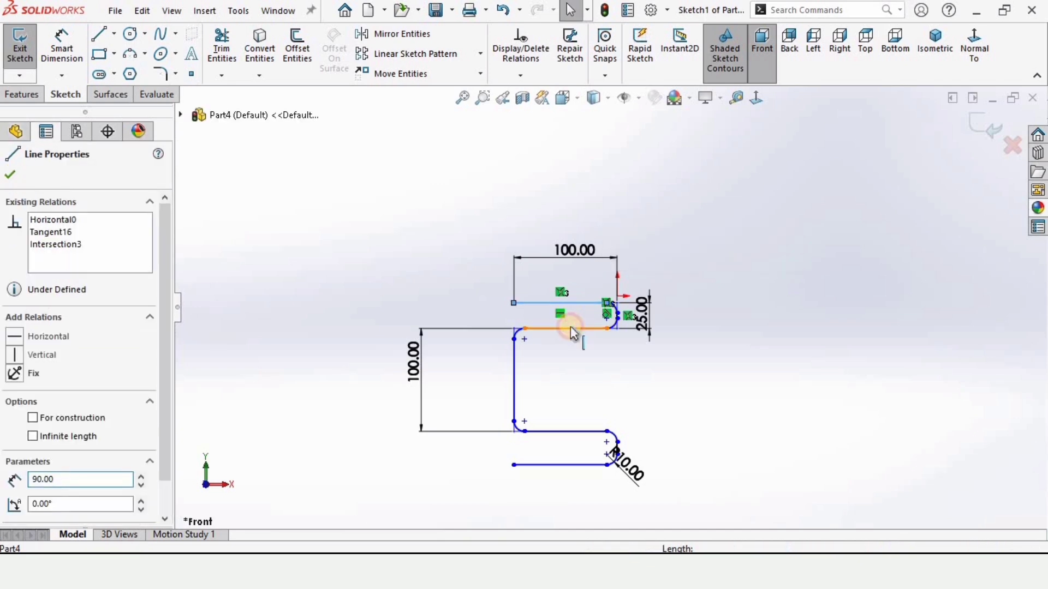
{"action": "left_click", "coordinate": [571, 329], "text": "ctrl"}
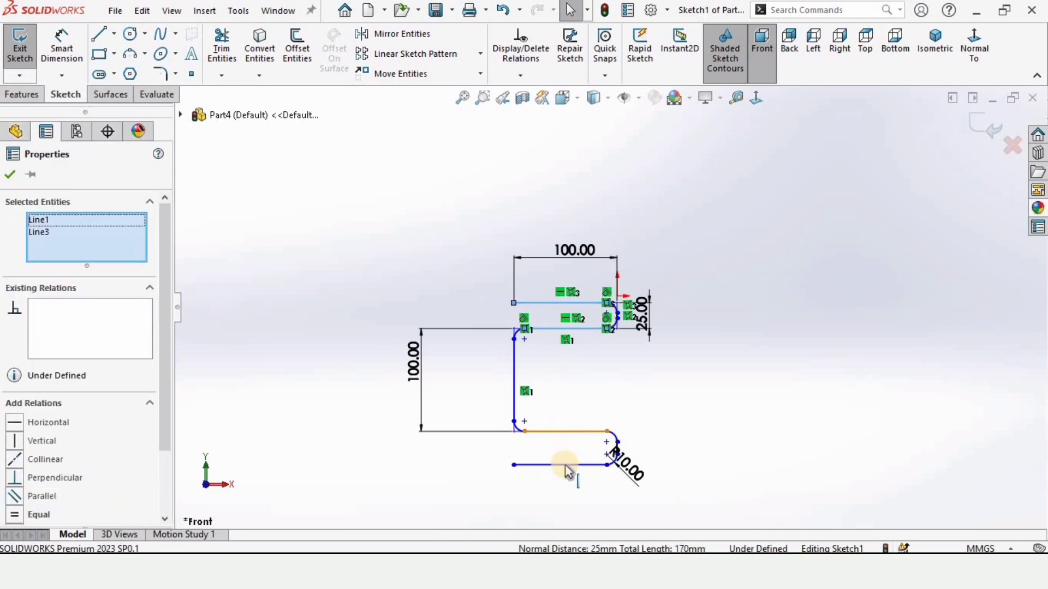
{"action": "left_click", "coordinate": [567, 465], "text": "ctrl"}
{"action": "left_click", "coordinate": [562, 431], "text": "ctrl"}
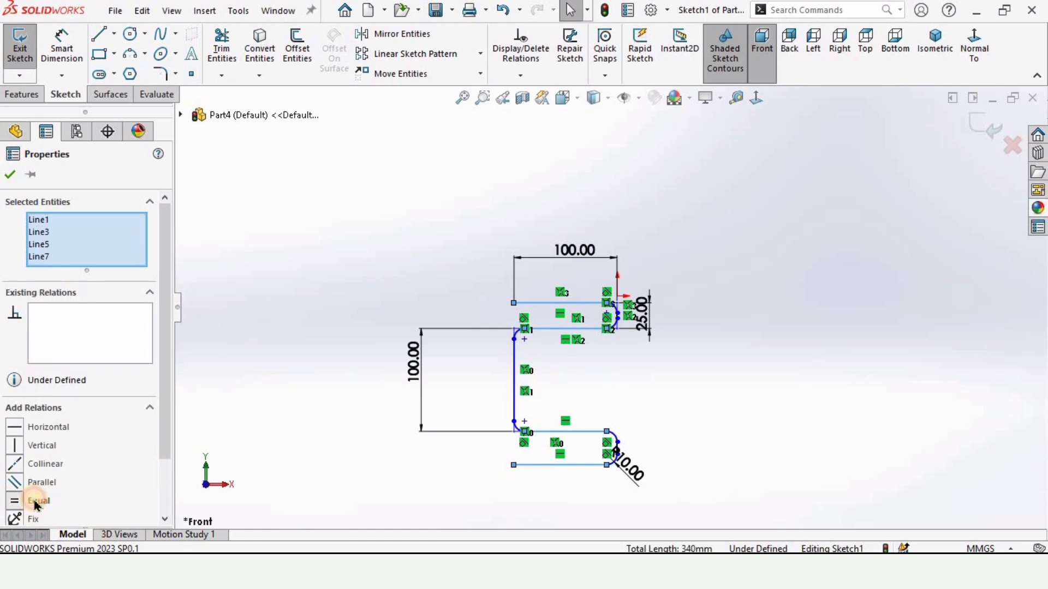
{"action": "left_click", "coordinate": [36, 501]}
{"action": "left_click", "coordinate": [272, 293]}
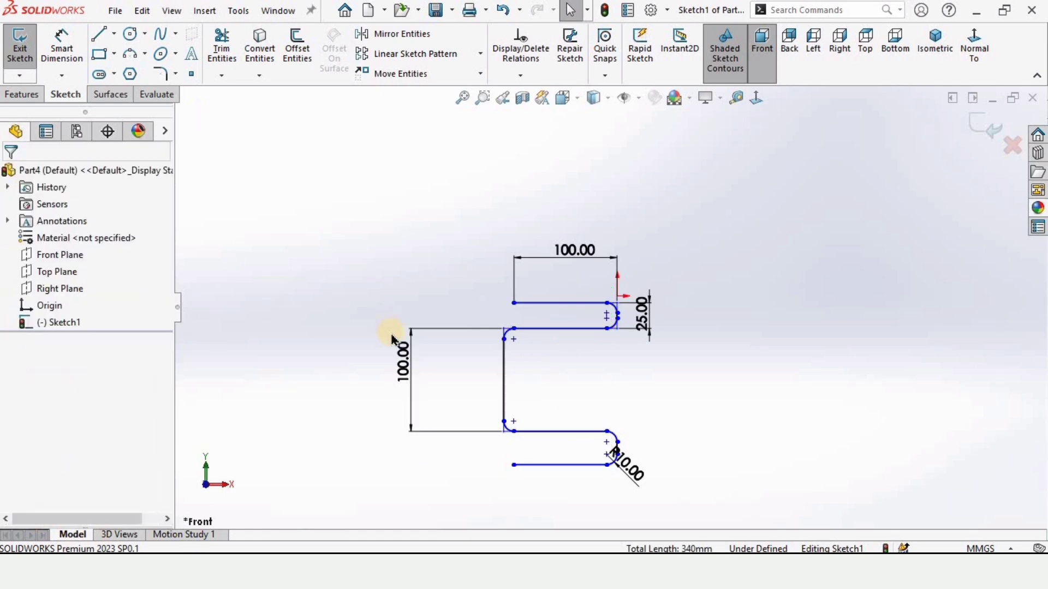
{"action": "key", "text": "f"}
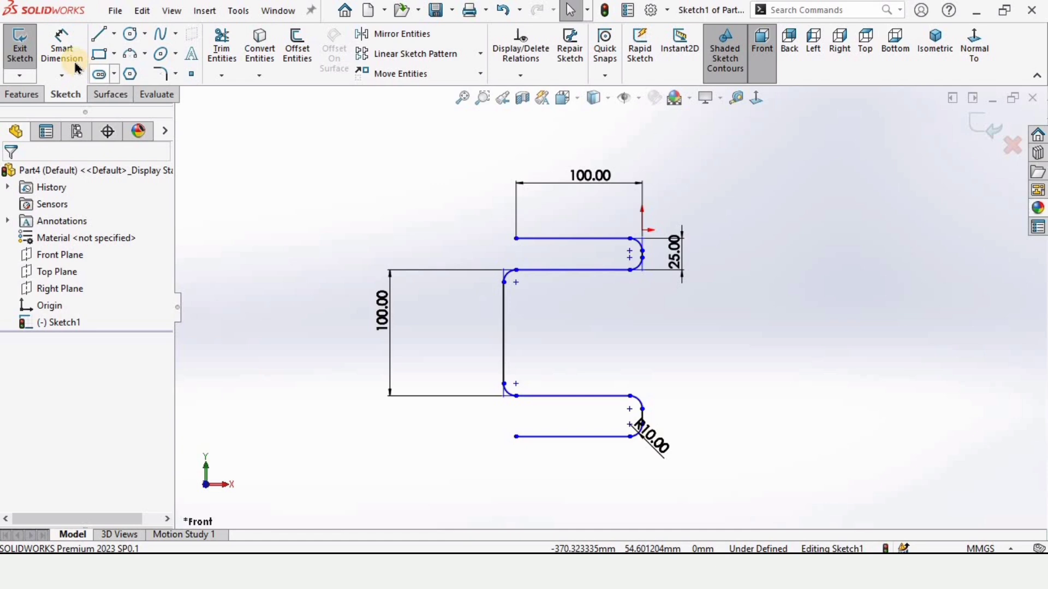
Dimension the spacing between the bottom two lines as 25 mm
{"action": "left_click", "coordinate": [62, 47]}
{"action": "left_click", "coordinate": [631, 439]}
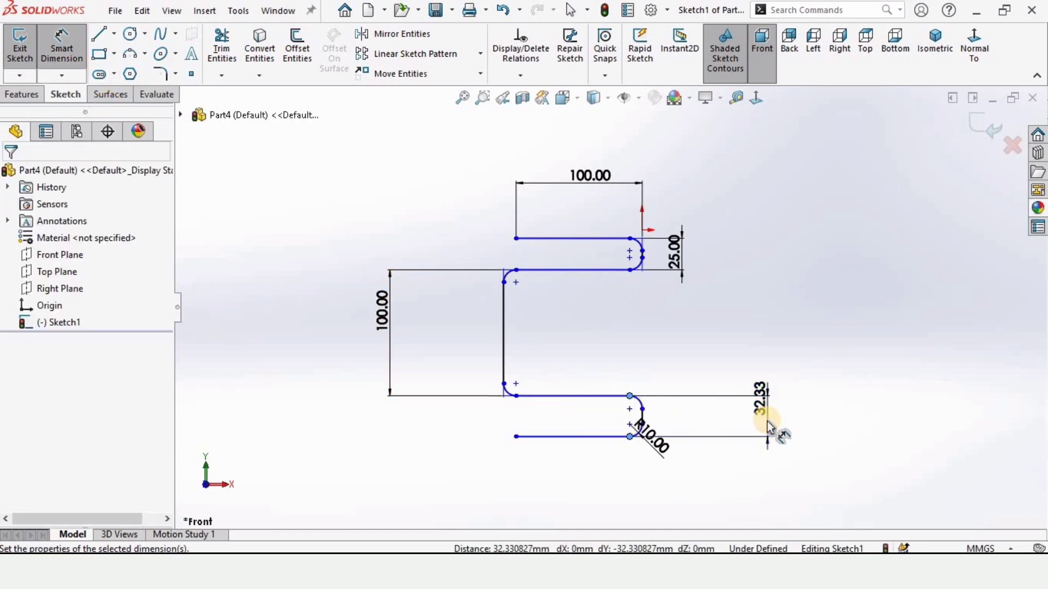
{"action": "left_click", "coordinate": [767, 421]}
{"action": "type", "text": "25"}
{"action": "key", "text": "Return"}
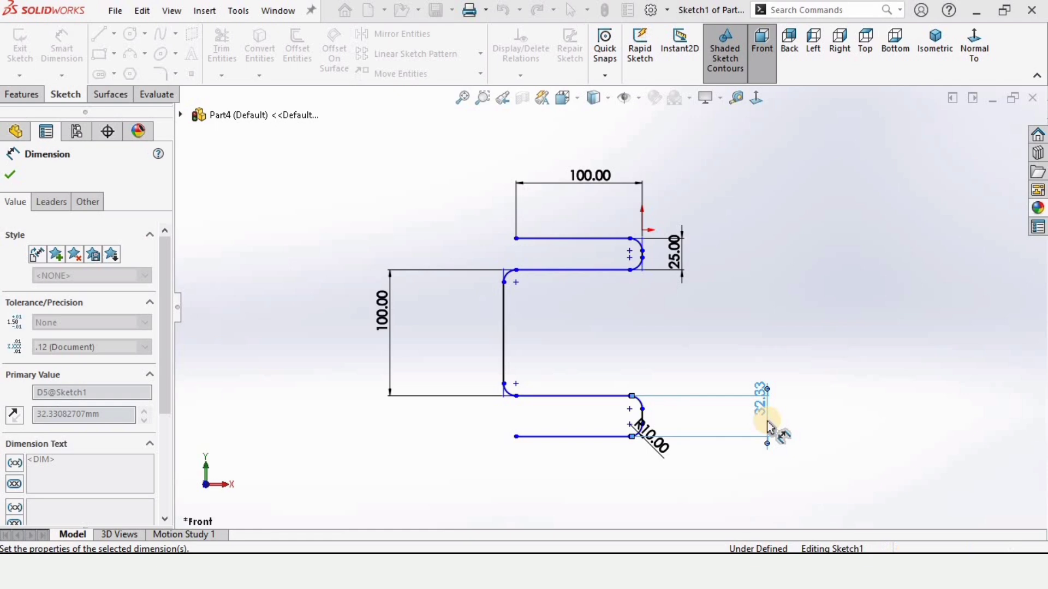
{"action": "key", "text": "Escape"}
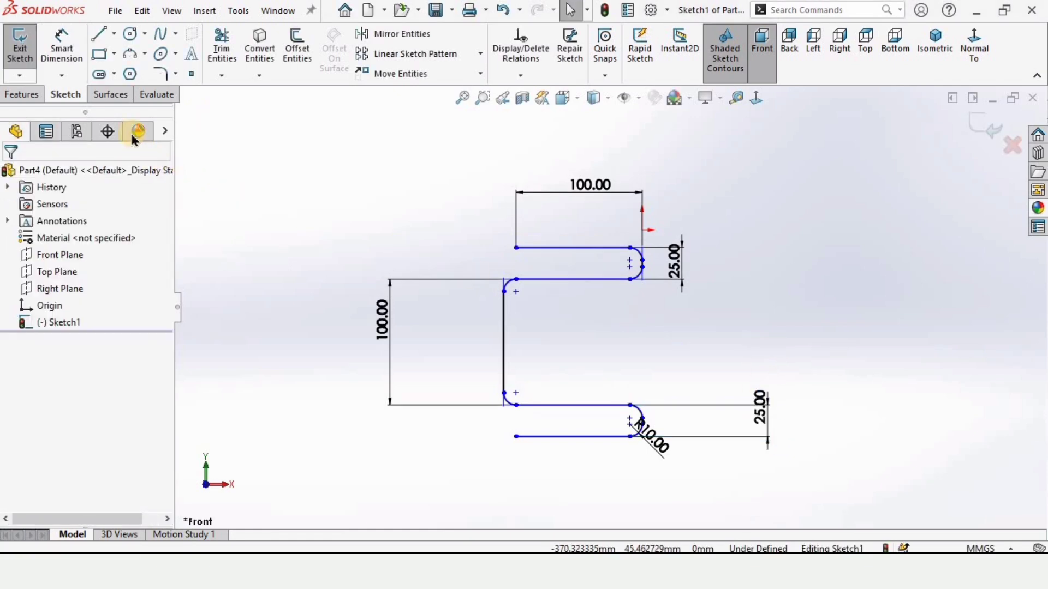
Toggle the Surfaces tab off and back on, show it, and exit the path sketch
{"action": "right_click", "coordinate": [70, 100]}
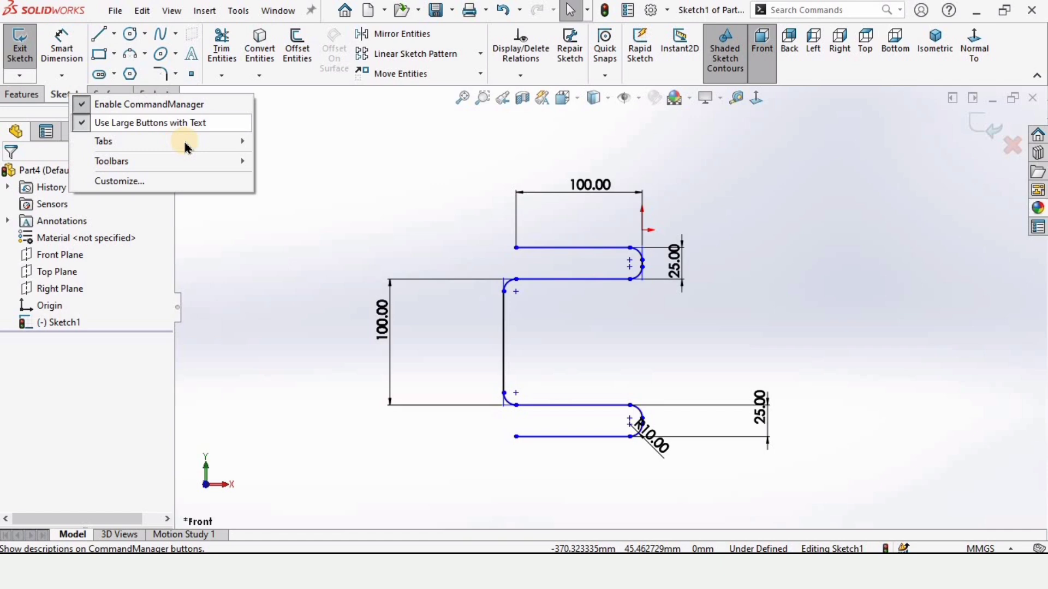
{"action": "mouse_move", "coordinate": [193, 147]}
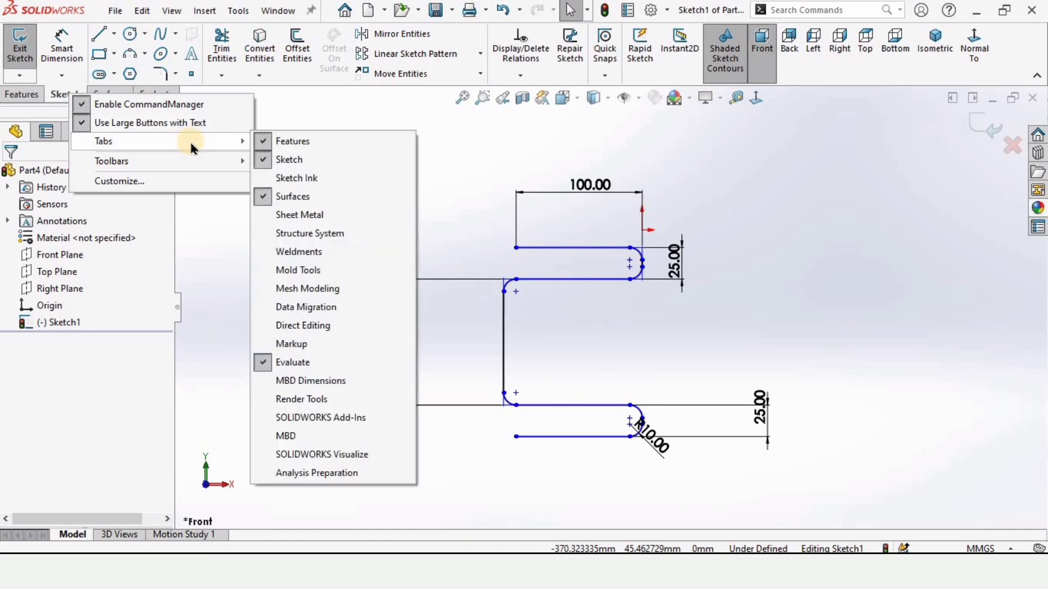
{"action": "left_click", "coordinate": [293, 201]}
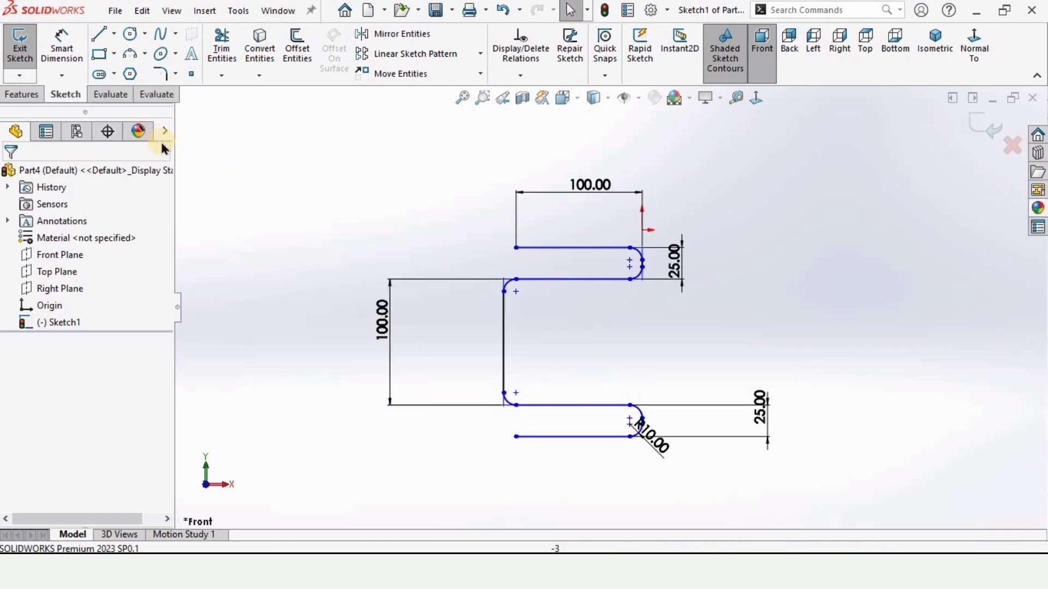
{"action": "right_click", "coordinate": [70, 102]}
{"action": "mouse_move", "coordinate": [164, 145]}
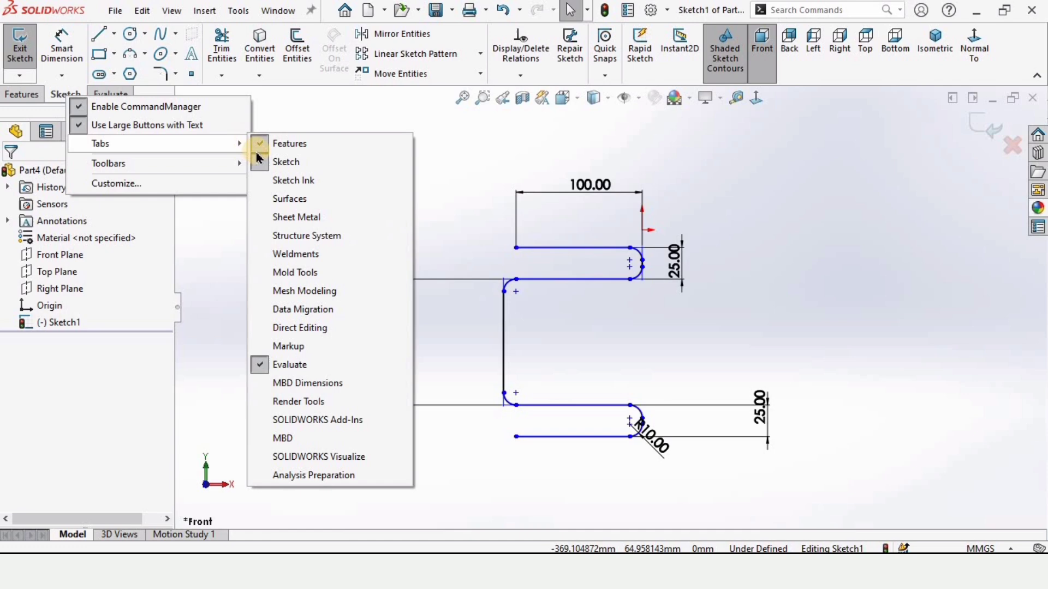
{"action": "left_click", "coordinate": [284, 200]}
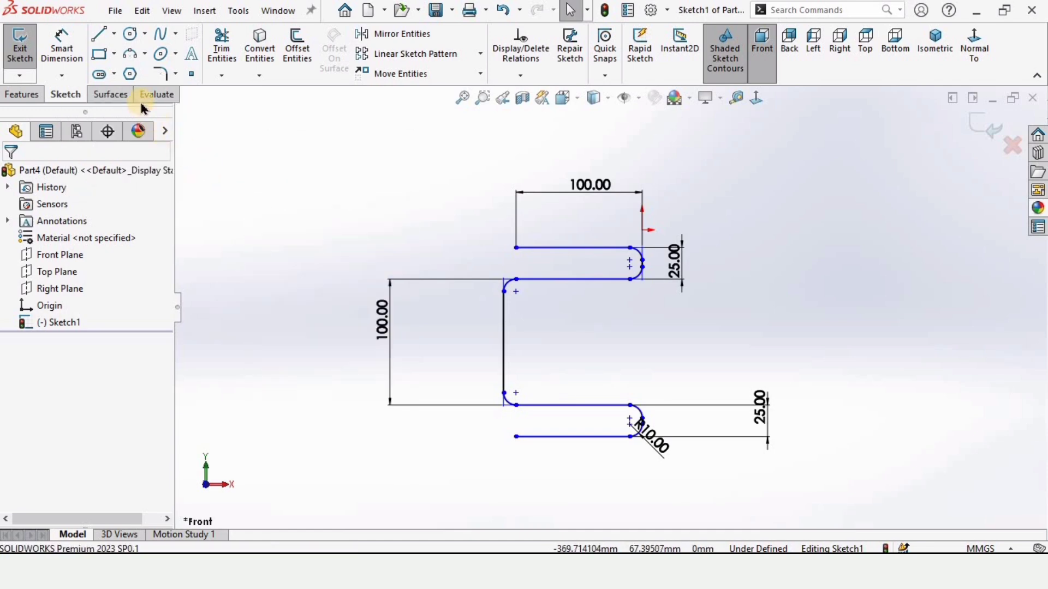
{"action": "left_click", "coordinate": [112, 95]}
{"action": "left_click", "coordinate": [974, 123]}
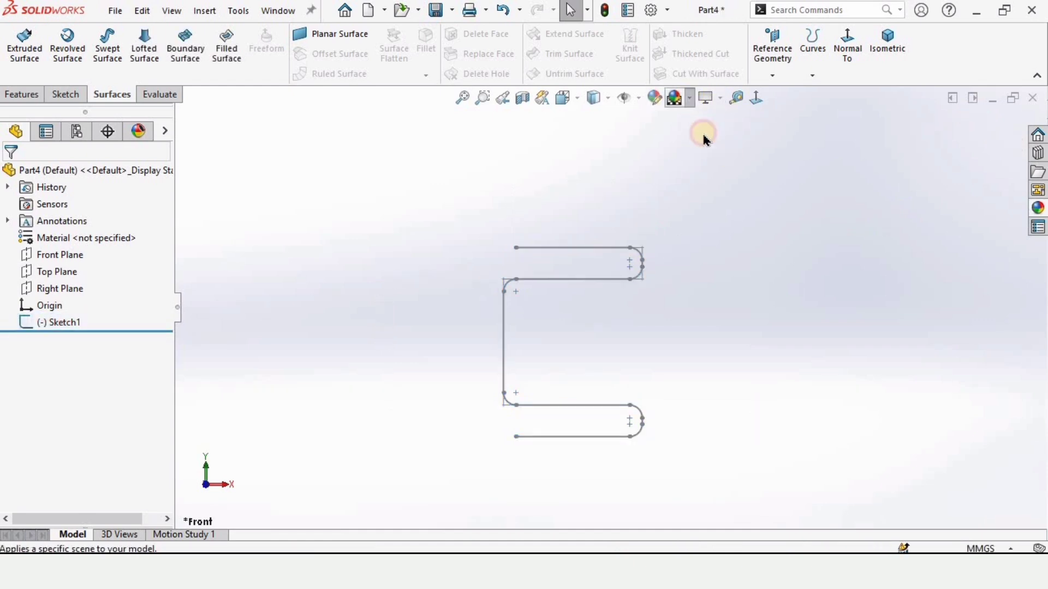
Set the viewport background to plain white
{"action": "left_click", "coordinate": [677, 98]}
{"action": "left_click", "coordinate": [704, 136]}
{"action": "scroll", "coordinate": [532, 370], "scroll_direction": "down", "scroll_amount": 1}
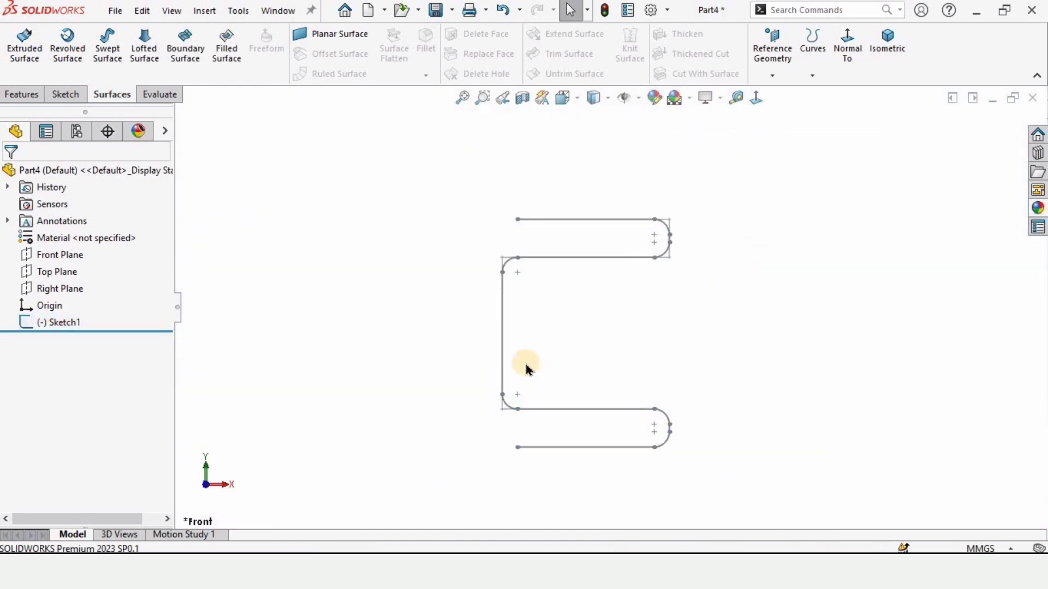
Create Plane1 through the path's top-left end point, perpendicular to the top line
{"action": "left_click", "coordinate": [773, 76]}
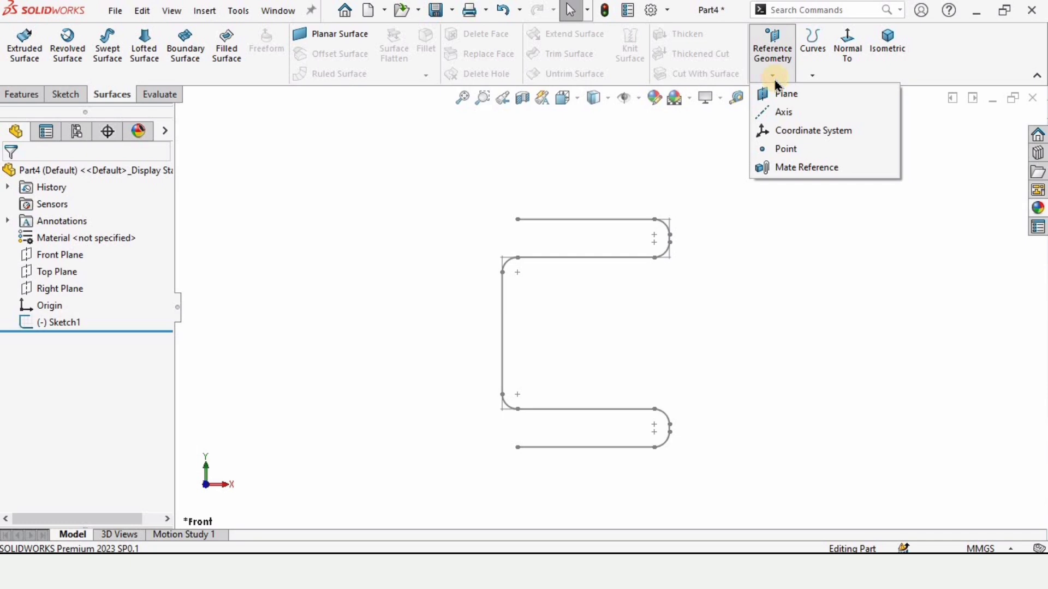
{"action": "left_click", "coordinate": [780, 95]}
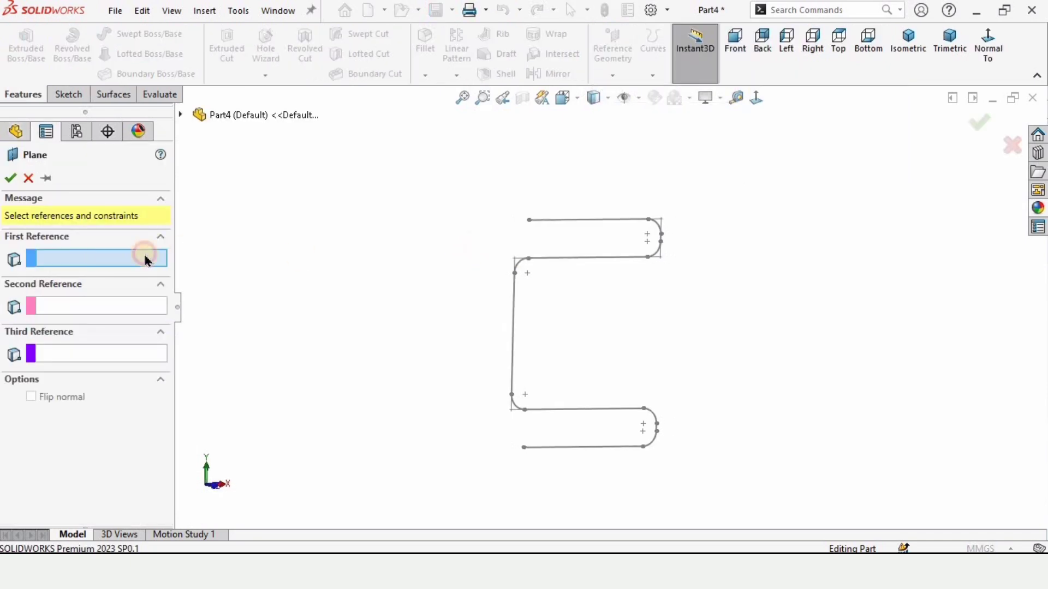
{"action": "scroll", "coordinate": [537, 230], "scroll_direction": "down", "scroll_amount": 2}
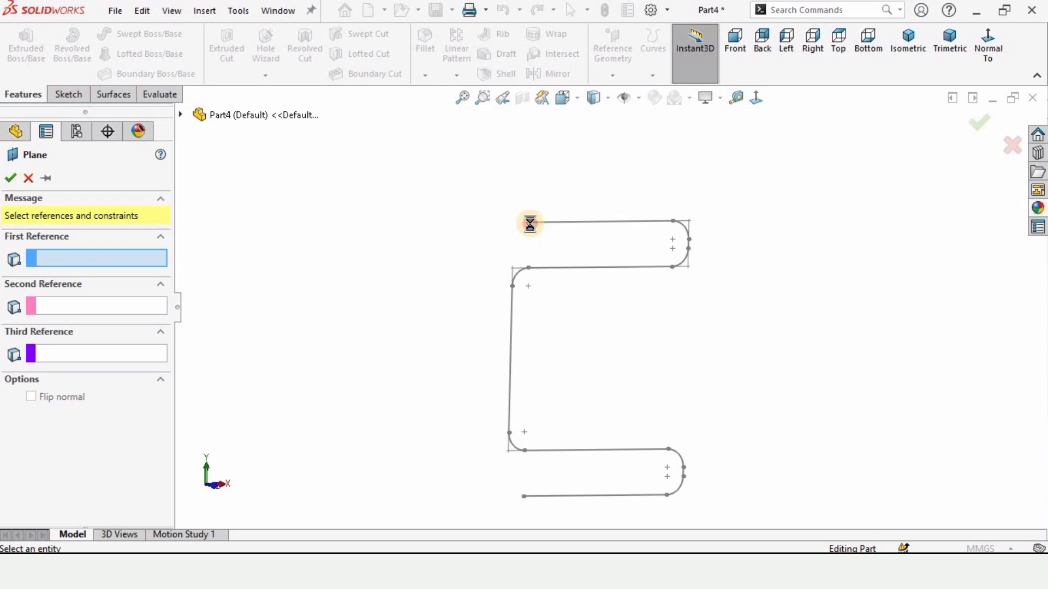
{"action": "left_click", "coordinate": [530, 224]}
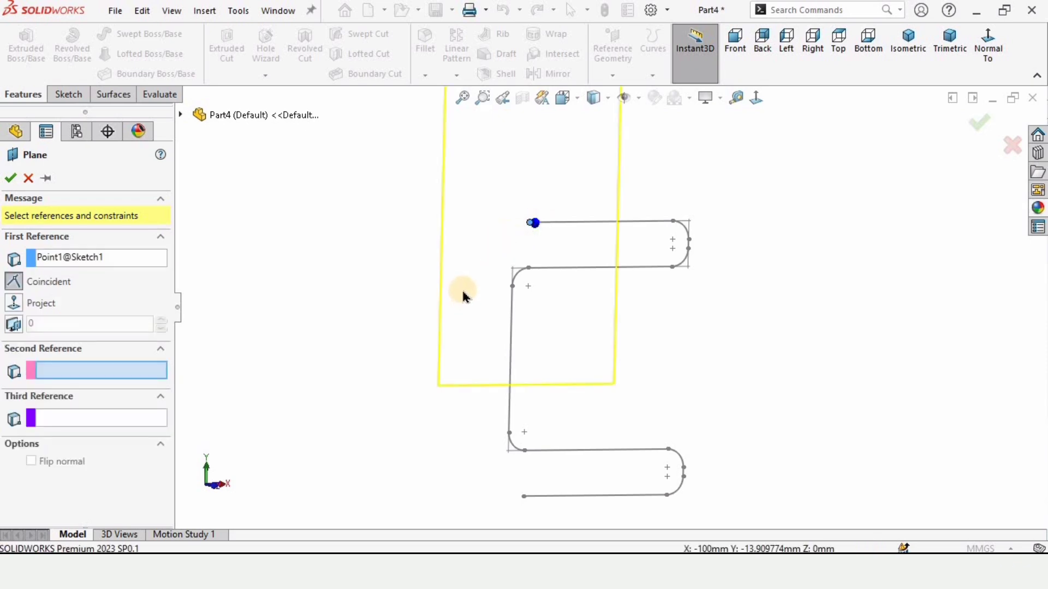
{"action": "left_click", "coordinate": [578, 224]}
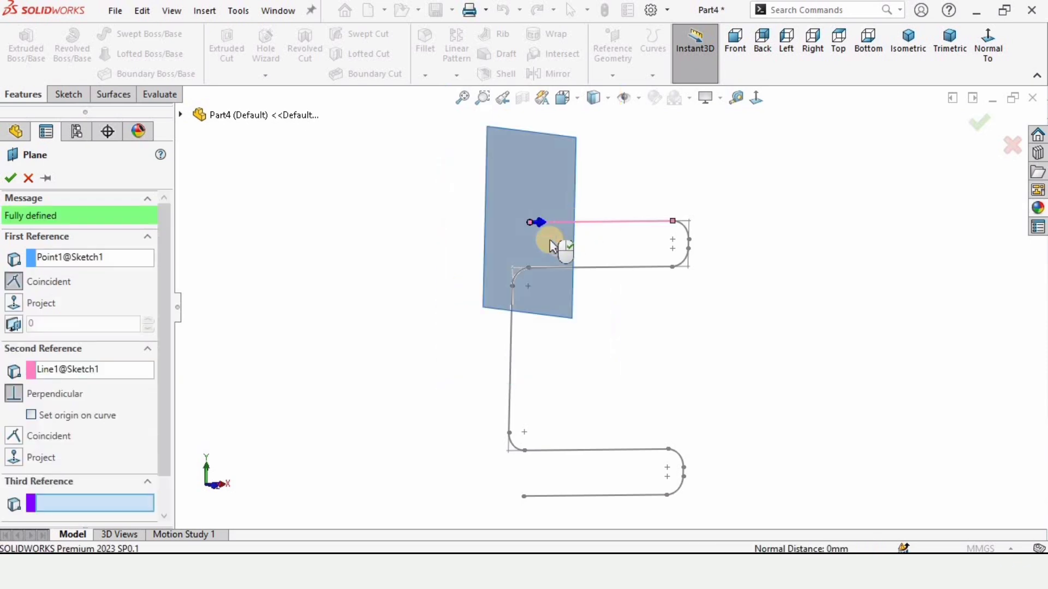
{"action": "left_click", "coordinate": [9, 179]}
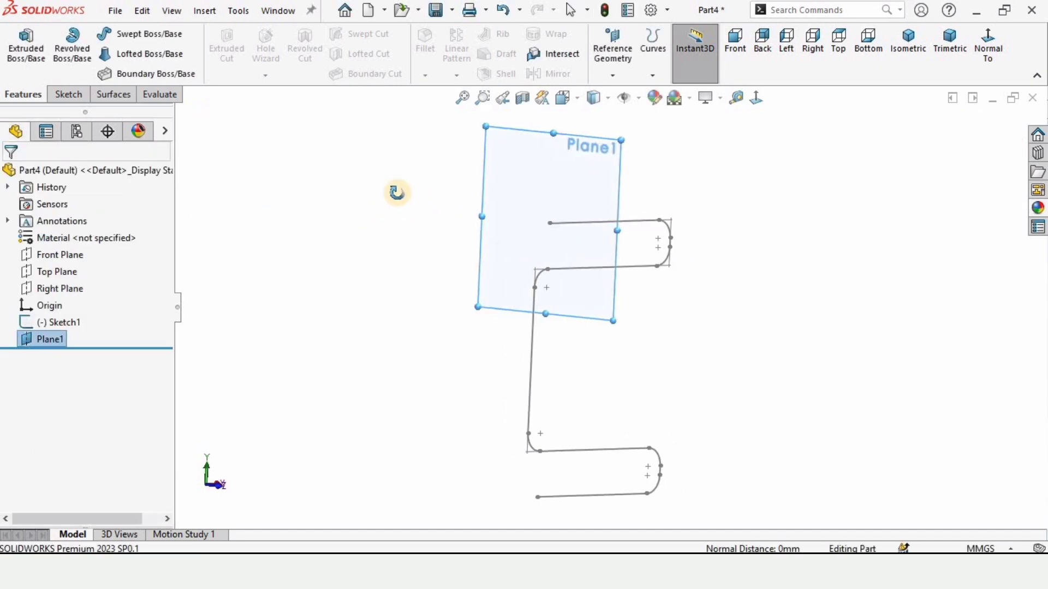
{"action": "mouse_move", "coordinate": [397, 193]}
{"action": "middle_mouse_down"}
{"action": "mouse_move", "coordinate": [374, 194]}
{"action": "mouse_move", "coordinate": [480, 198]}
{"action": "mouse_move", "coordinate": [386, 197]}
{"action": "middle_mouse_up"}
{"action": "scroll", "coordinate": [564, 252], "scroll_direction": "down", "scroll_amount": 5}
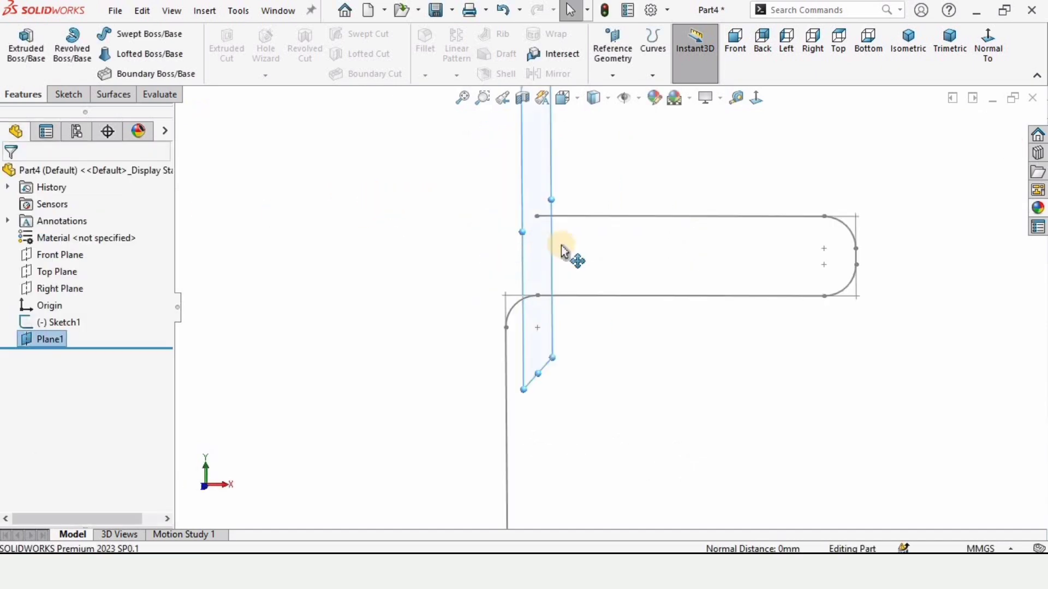
{"action": "scroll", "coordinate": [573, 246], "scroll_direction": "down", "scroll_amount": 2}
{"action": "mouse_move", "coordinate": [585, 237]}
{"action": "middle_mouse_down"}
{"action": "mouse_move", "coordinate": [603, 234]}
{"action": "mouse_move", "coordinate": [566, 175]}
{"action": "middle_mouse_up"}
{"action": "scroll", "coordinate": [566, 175], "scroll_direction": "up", "scroll_amount": 4}
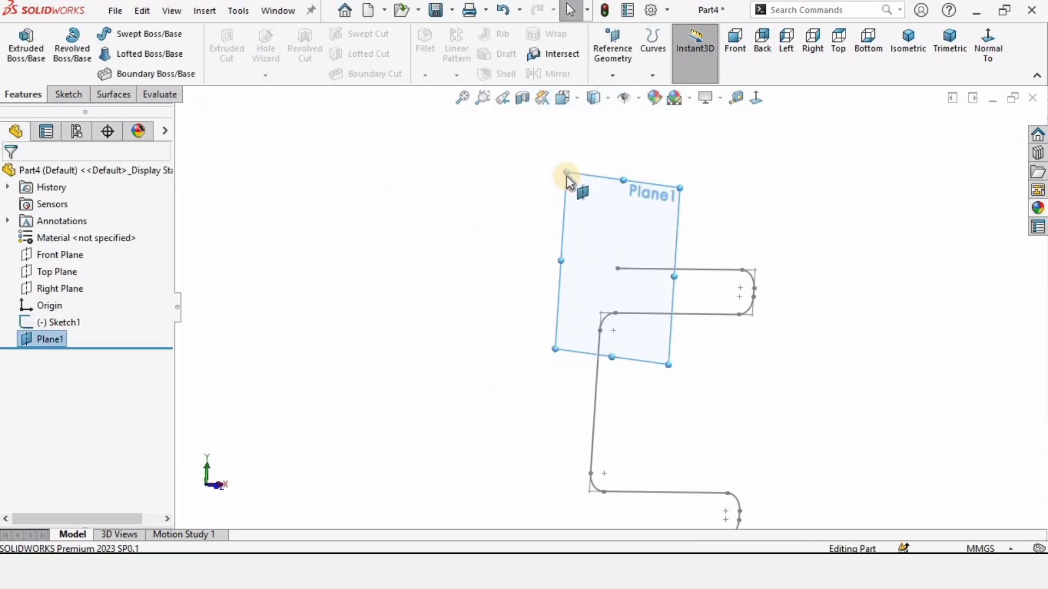
Sketch a circle on Plane1 centred on the path's end point
{"action": "right_click", "coordinate": [610, 223]}
{"action": "left_click", "coordinate": [647, 202]}
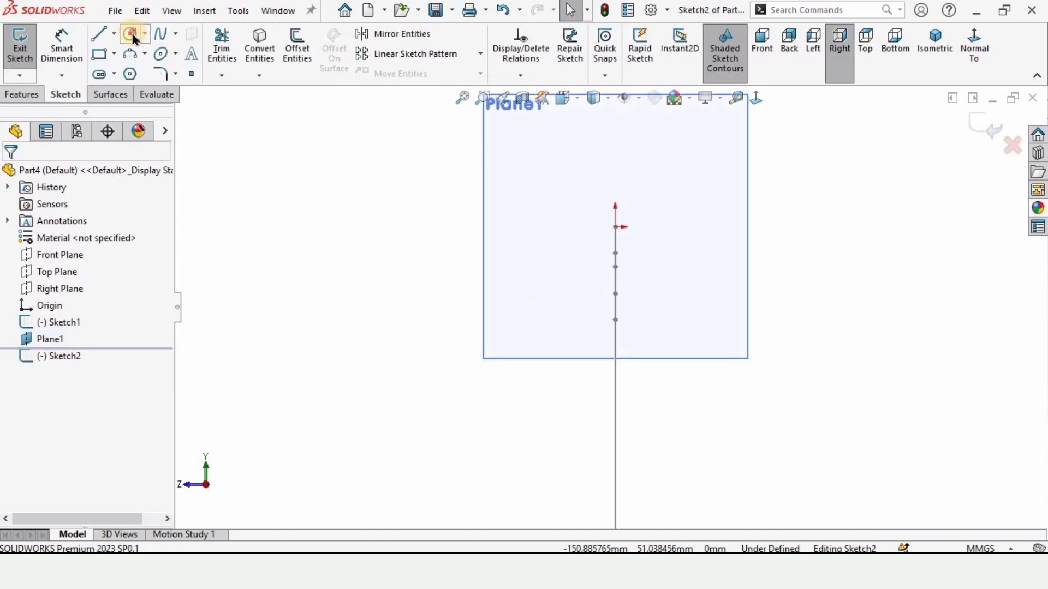
{"action": "left_click", "coordinate": [130, 34]}
{"action": "left_click", "coordinate": [615, 226]}
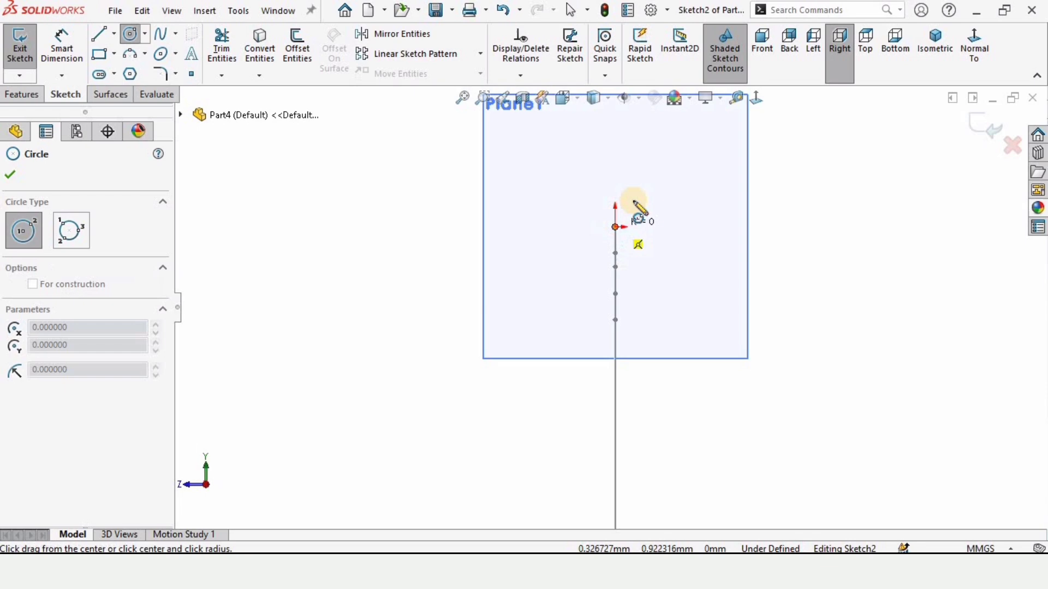
{"action": "left_click", "coordinate": [648, 195]}
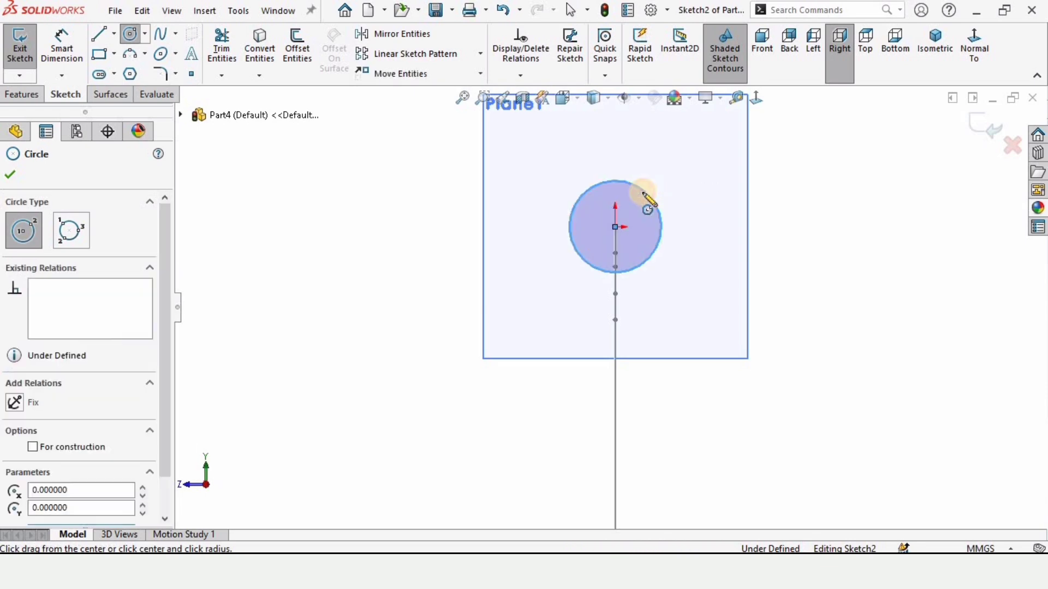
Dimension the circle to 10 mm diameter and exit Sketch2
{"action": "left_click", "coordinate": [62, 44]}
{"action": "left_click", "coordinate": [644, 269]}
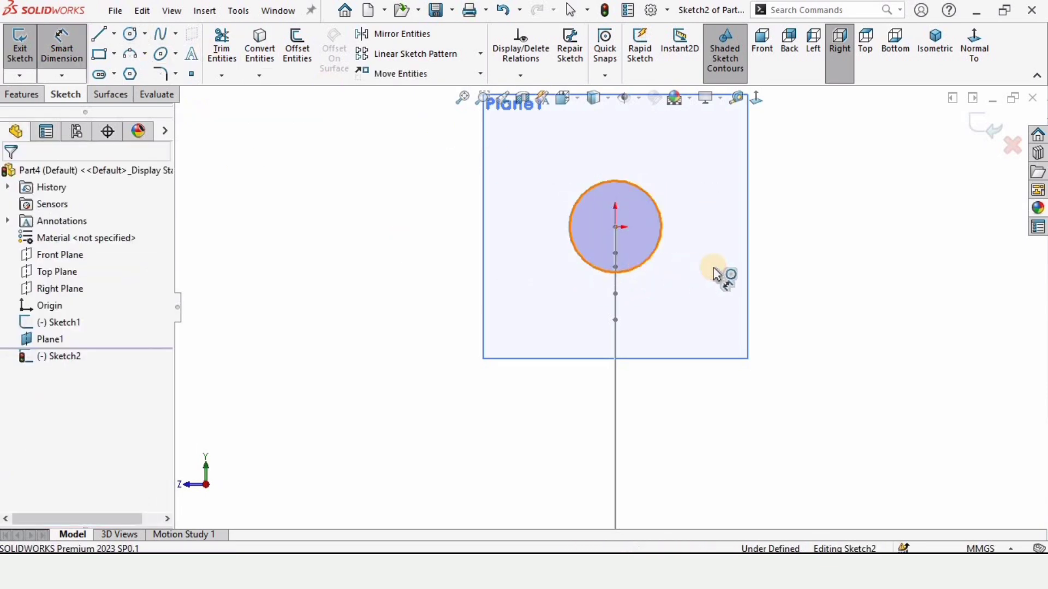
{"action": "left_click", "coordinate": [798, 252]}
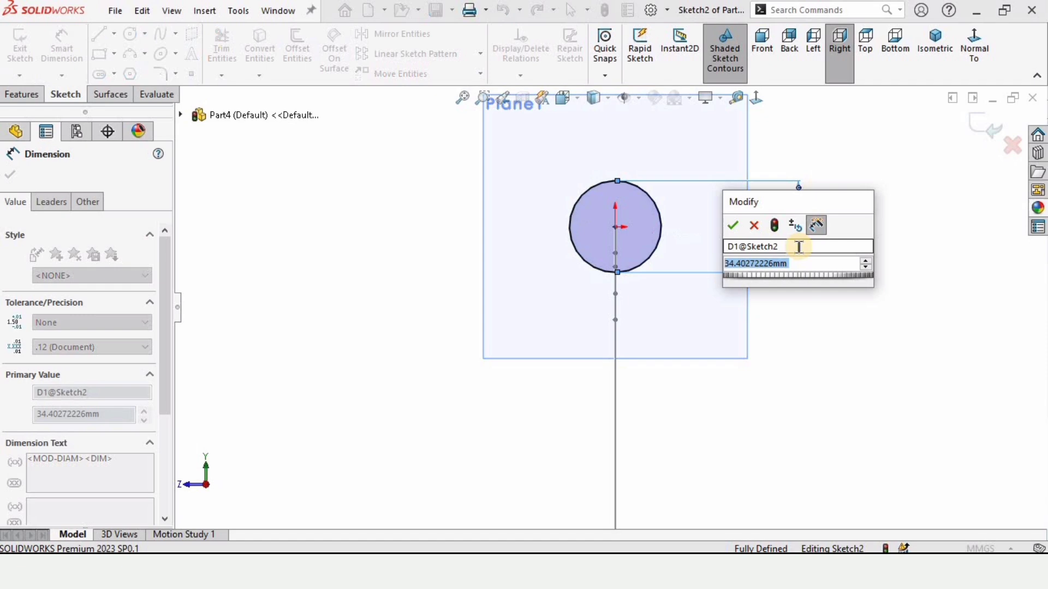
{"action": "type", "text": "10"}
{"action": "key", "text": "Return"}
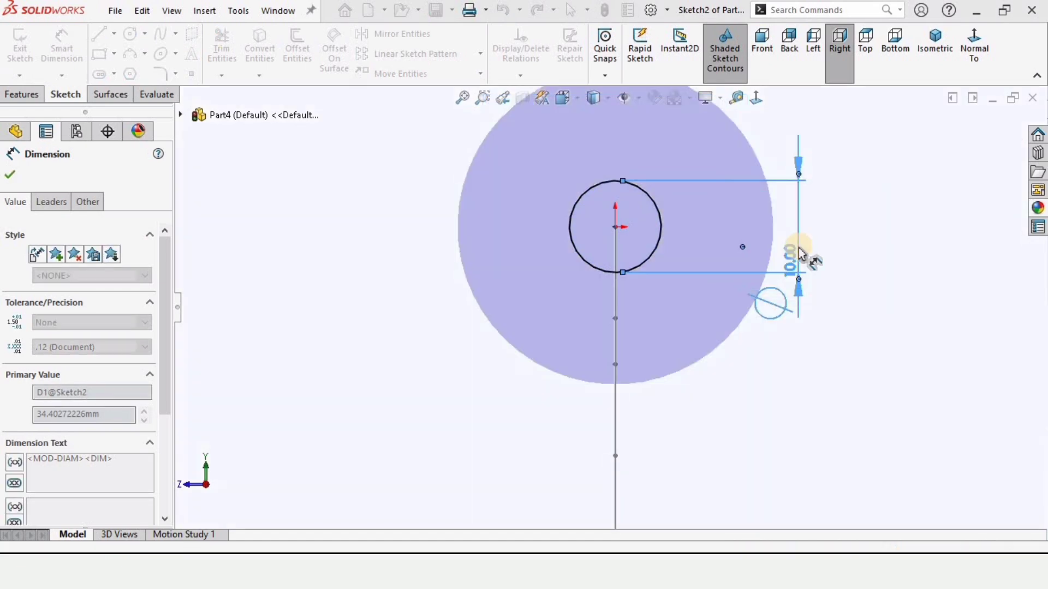
{"action": "left_click", "coordinate": [993, 137]}
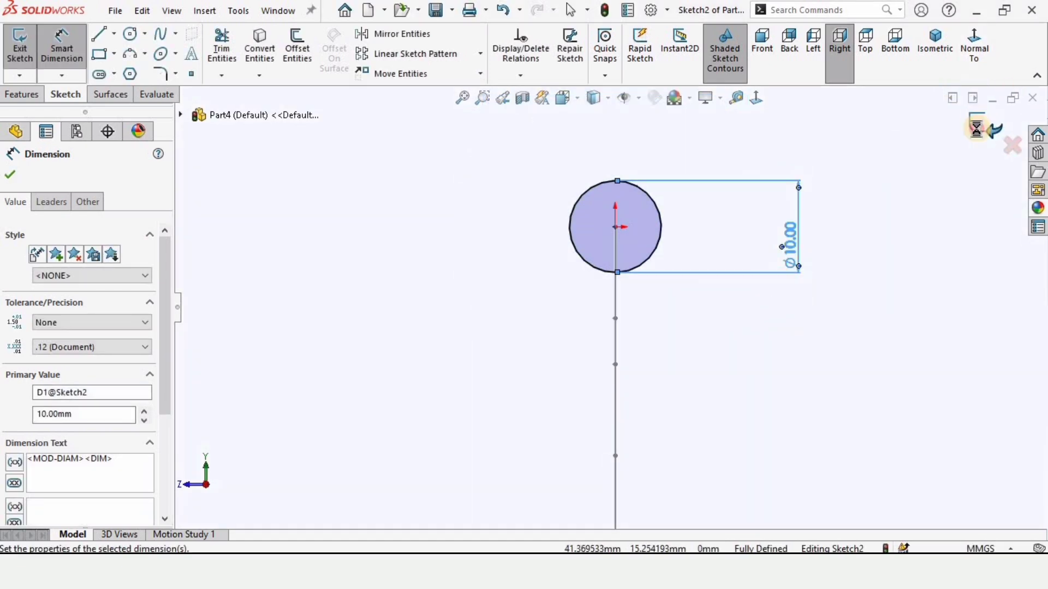
{"action": "mouse_move", "coordinate": [651, 374]}
{"action": "middle_mouse_down"}
{"action": "mouse_move", "coordinate": [613, 381]}
{"action": "mouse_move", "coordinate": [824, 343]}
{"action": "middle_mouse_up"}
Hide Plane1 and select Sketch2 in the feature tree
{"action": "right_click", "coordinate": [821, 336]}
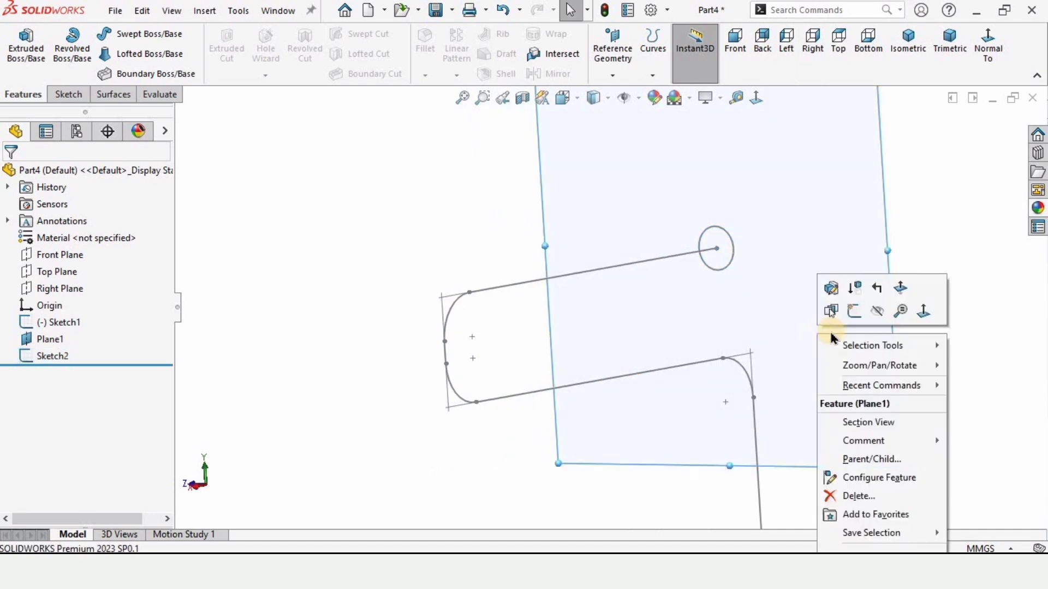
{"action": "left_click", "coordinate": [874, 312]}
{"action": "mouse_move", "coordinate": [765, 341]}
{"action": "middle_mouse_down"}
{"action": "mouse_move", "coordinate": [685, 432]}
{"action": "mouse_move", "coordinate": [562, 435]}
{"action": "mouse_move", "coordinate": [633, 351]}
{"action": "mouse_move", "coordinate": [602, 281]}
{"action": "middle_mouse_up"}
{"action": "scroll", "coordinate": [605, 282], "scroll_direction": "down", "scroll_amount": 4}
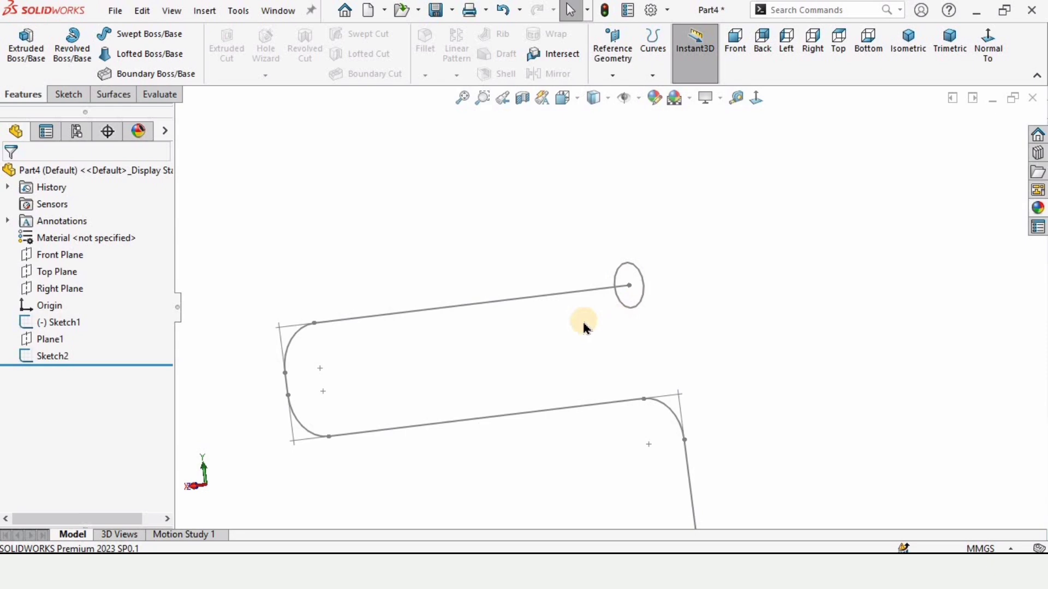
{"action": "left_click", "coordinate": [42, 363]}
Edit Sketch2 and change the circle's diameter from 10 mm to 12 mm
{"action": "left_click", "coordinate": [54, 314]}
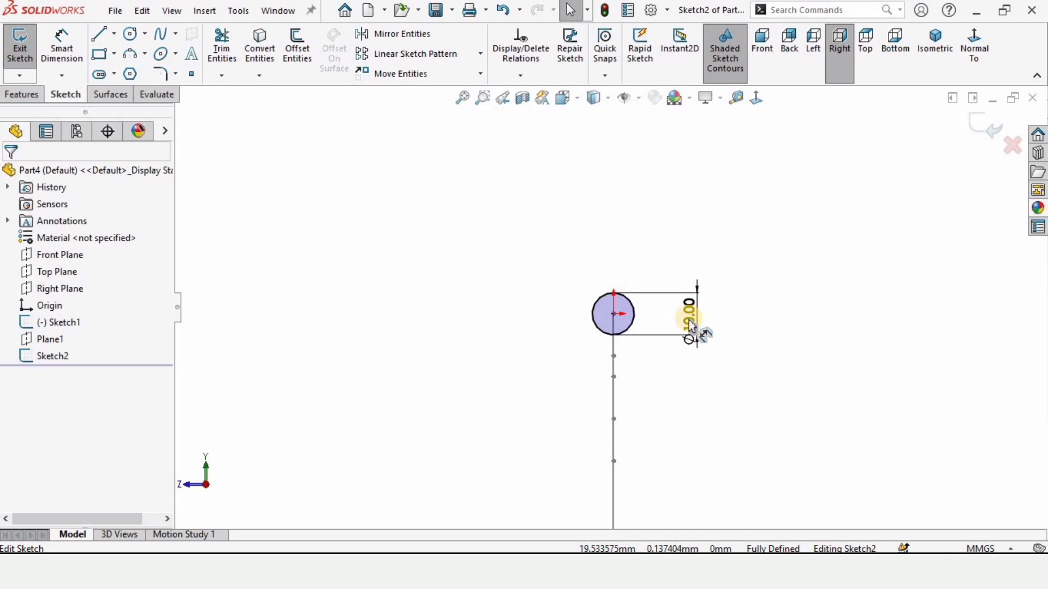
{"action": "left_click", "coordinate": [691, 330]}
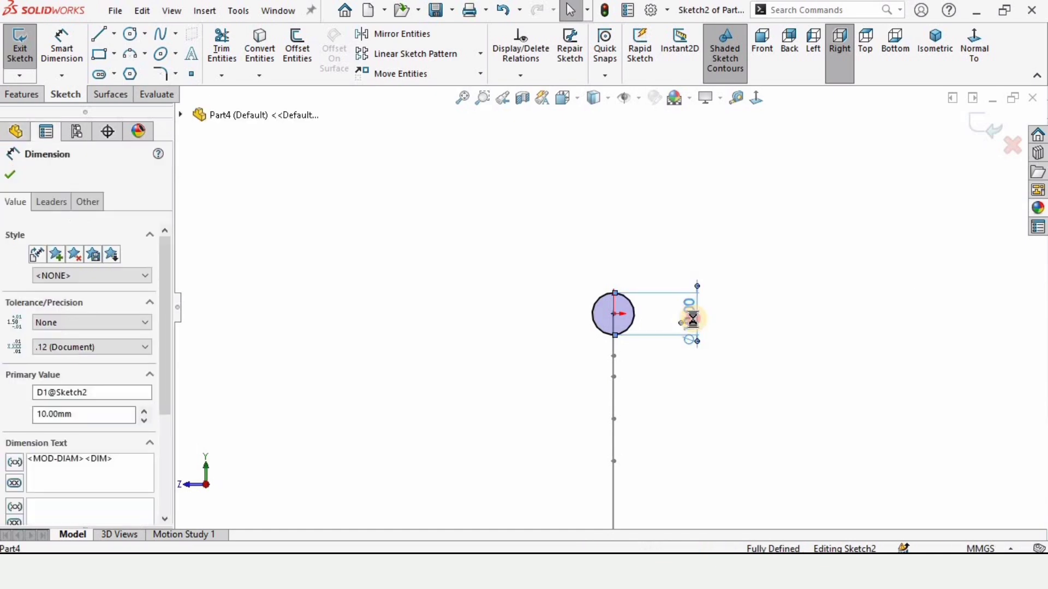
{"action": "double_click", "coordinate": [694, 325]}
{"action": "type", "text": "12"}
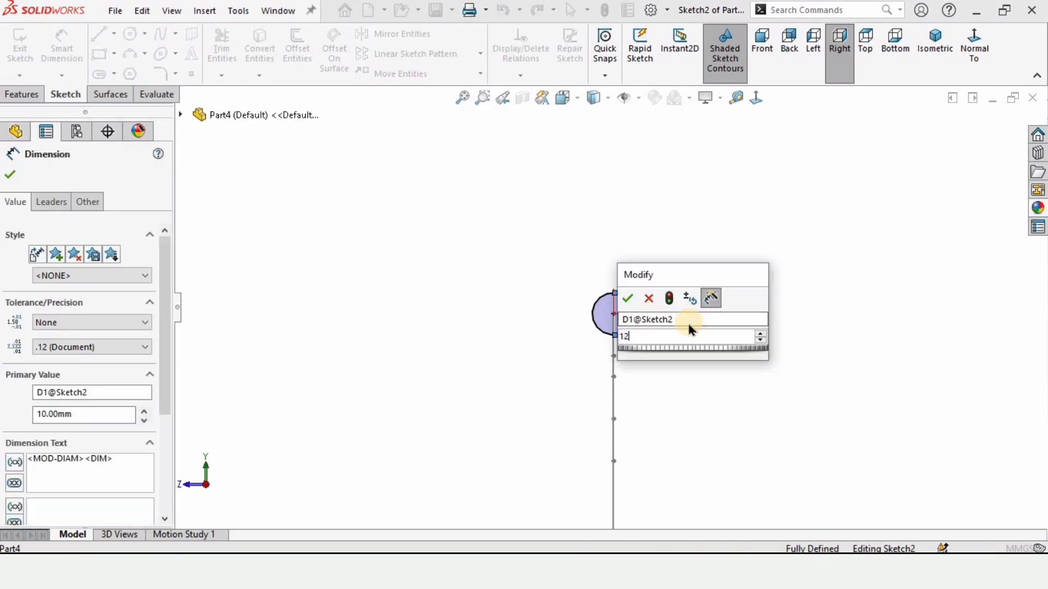
{"action": "key", "text": "Return"}
{"action": "left_click", "coordinate": [971, 139]}
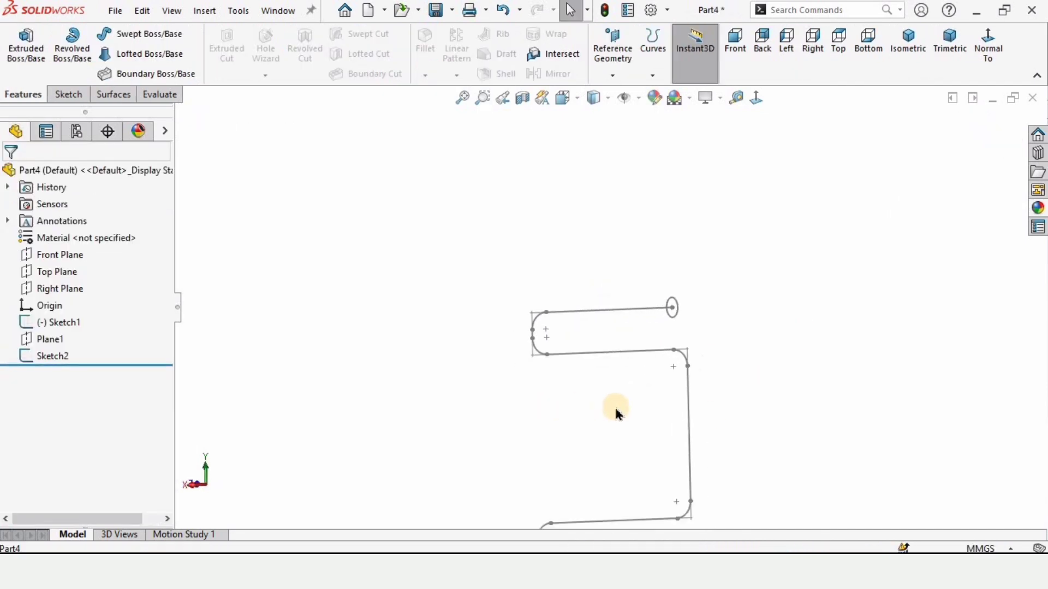
Create Surface-Sweep1 by sweeping the Sketch2 circle profile along the Sketch1 S-shaped path
{"action": "left_click", "coordinate": [121, 95]}
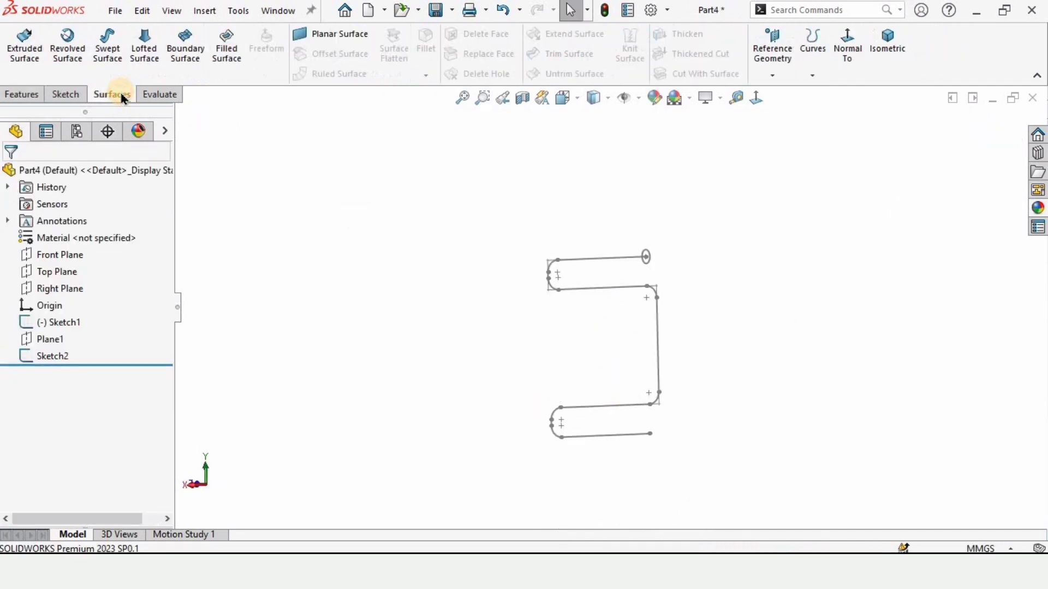
{"action": "left_click", "coordinate": [108, 58]}
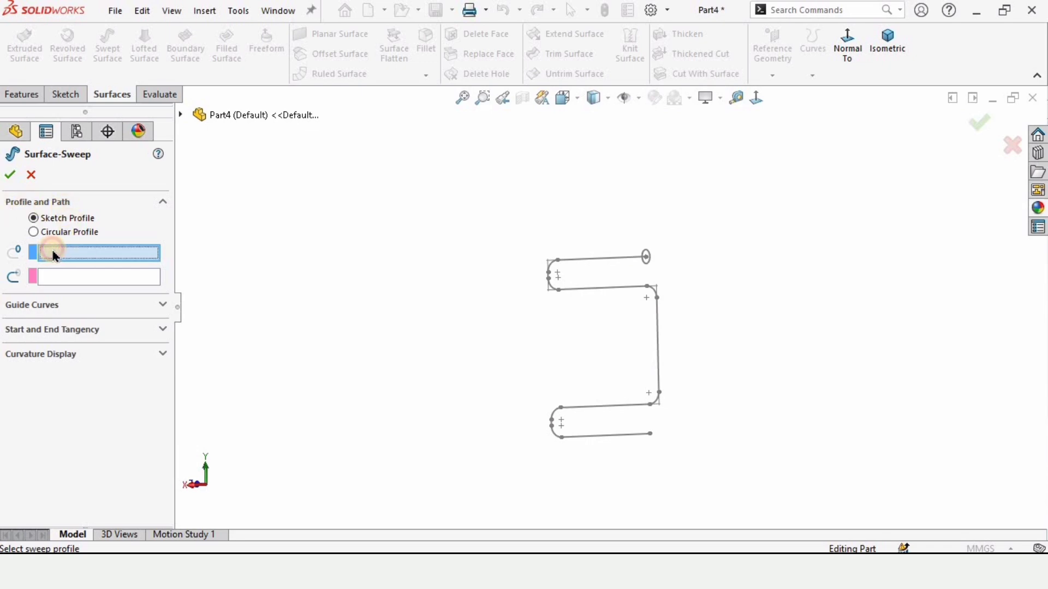
{"action": "scroll", "coordinate": [663, 237], "scroll_direction": "down", "scroll_amount": 5}
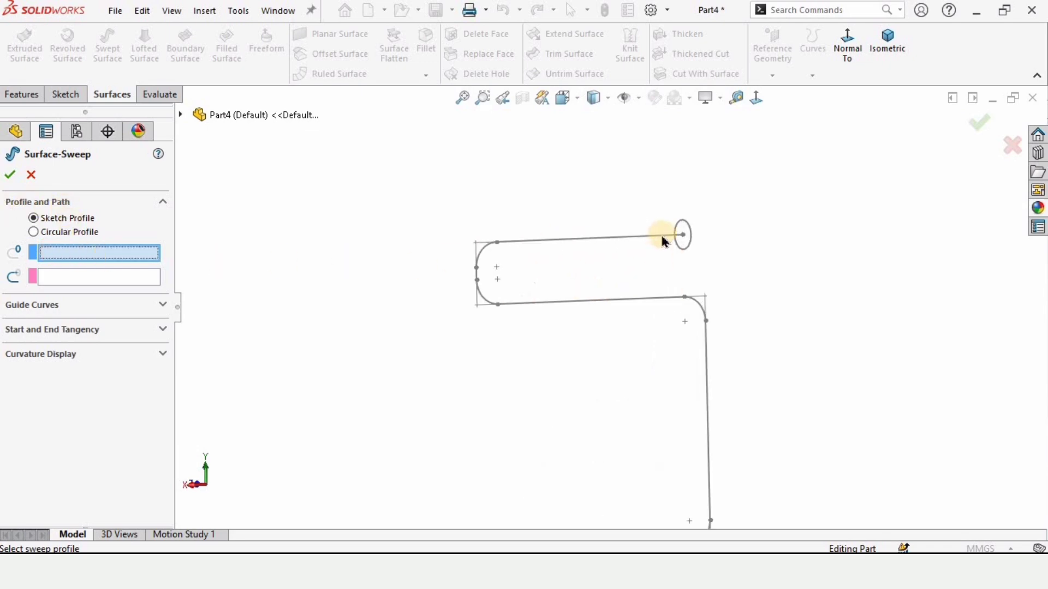
{"action": "left_click", "coordinate": [694, 234]}
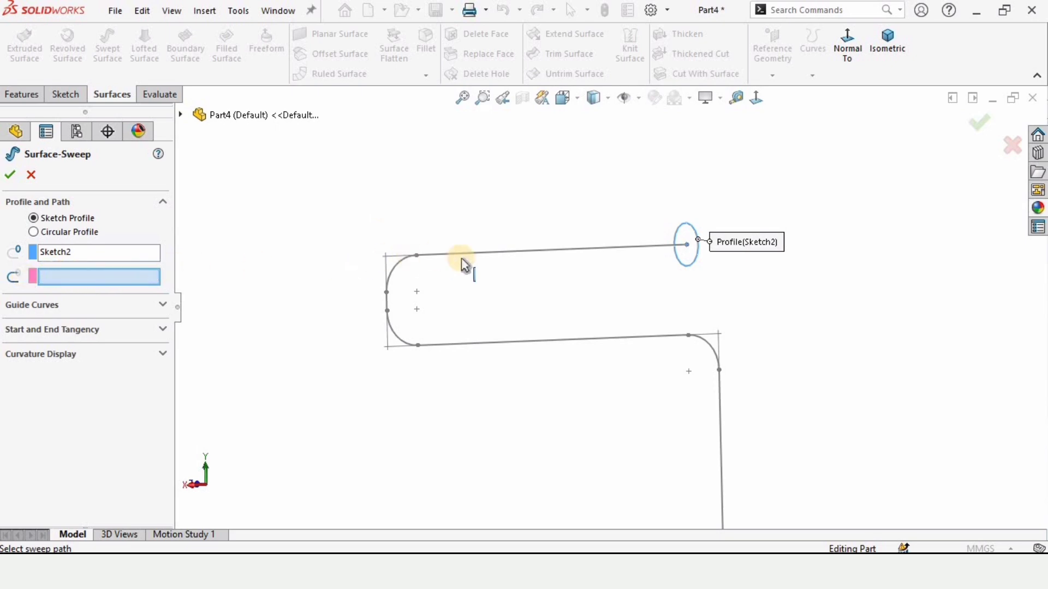
{"action": "left_click", "coordinate": [494, 254]}
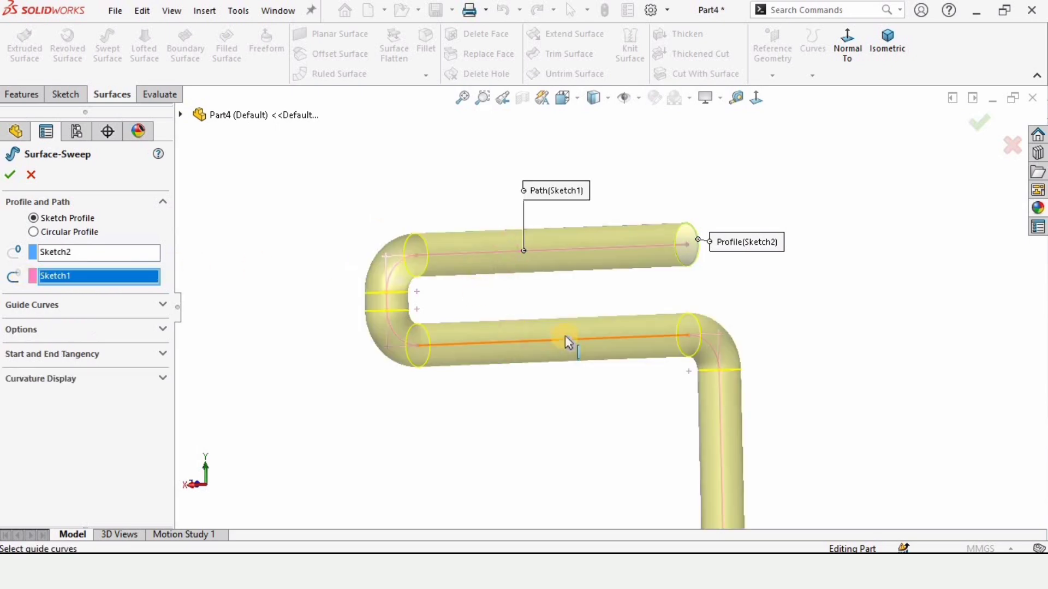
{"action": "scroll", "coordinate": [566, 341], "scroll_direction": "up", "scroll_amount": 6}
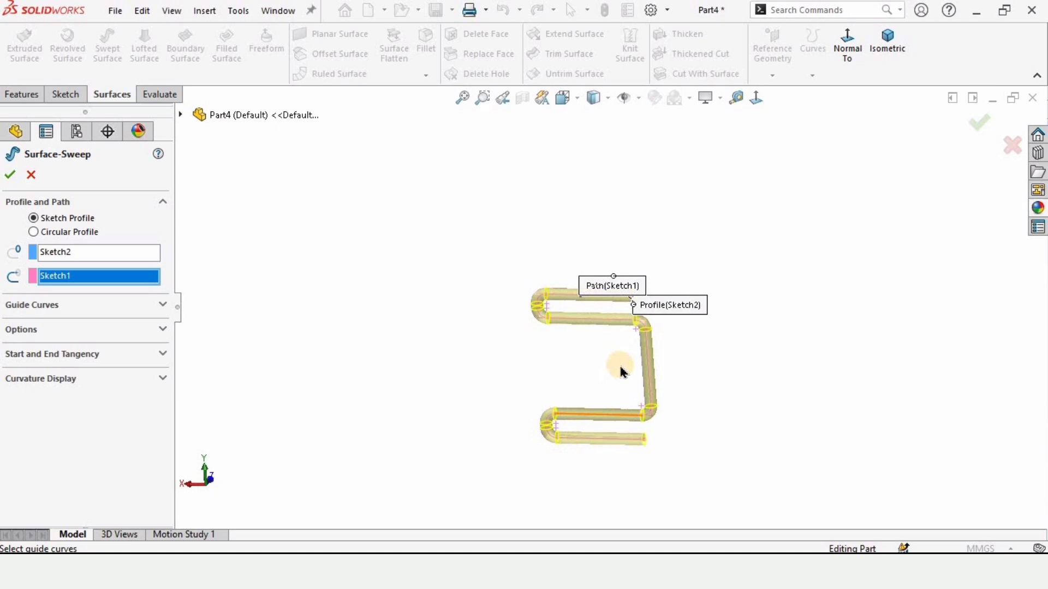
{"action": "scroll", "coordinate": [622, 363], "scroll_direction": "down", "scroll_amount": 3}
{"action": "middle_click_drag", "start_coordinate": [632, 351], "coordinate": [599, 355]}
{"action": "middle_click_drag", "start_coordinate": [584, 353], "coordinate": [552, 352]}
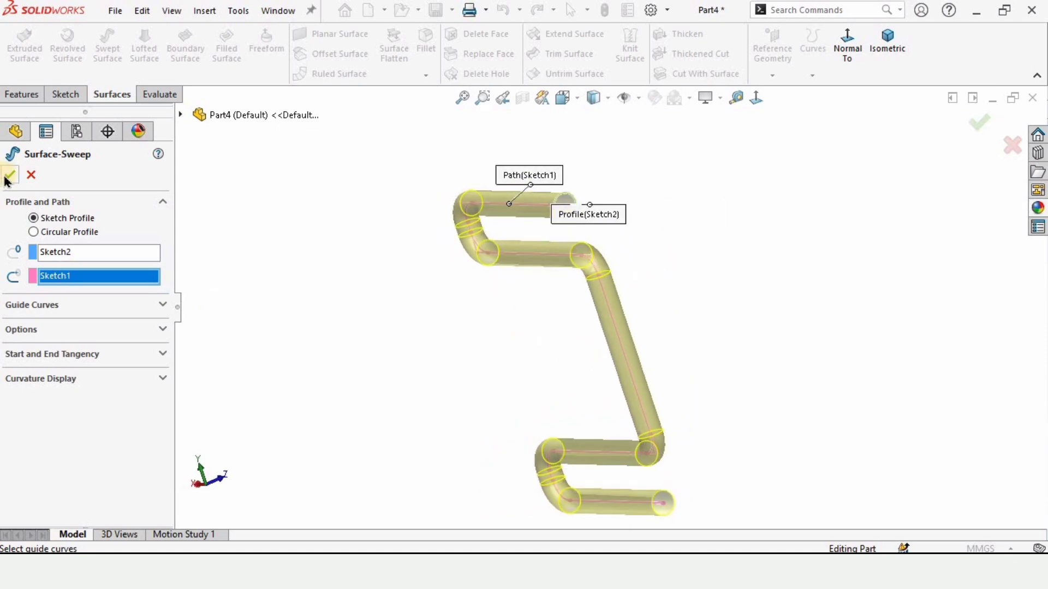
{"action": "right_click", "coordinate": [399, 384]}
Give Surface-Sweep1 a Metal > Brass appearance from the appearances library
{"action": "scroll", "coordinate": [559, 312], "scroll_direction": "down", "scroll_amount": 2}
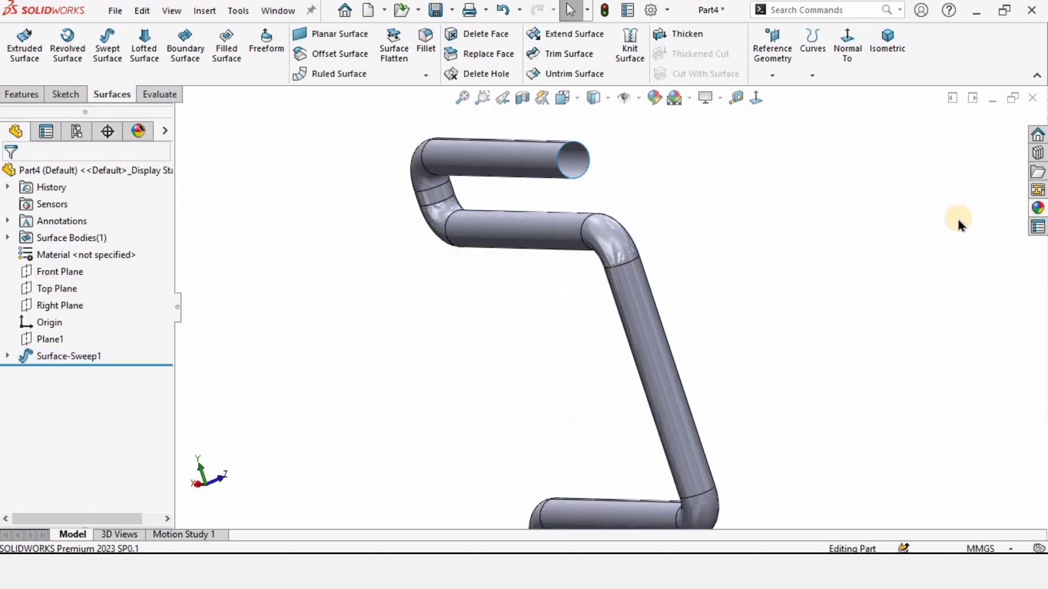
{"action": "left_click", "coordinate": [1038, 208]}
{"action": "left_click", "coordinate": [873, 194]}
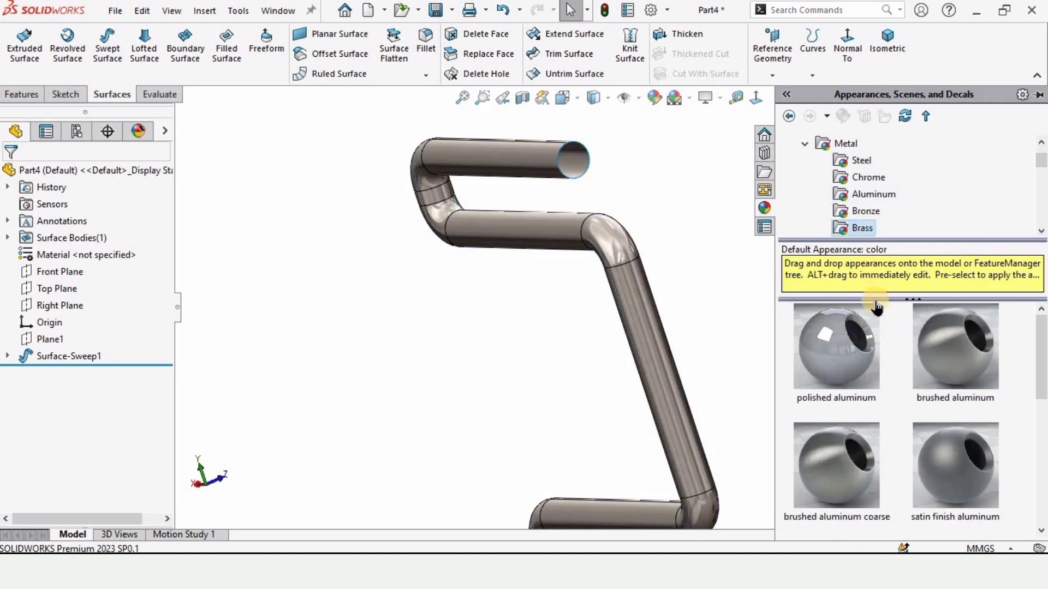
{"action": "left_click", "coordinate": [862, 227]}
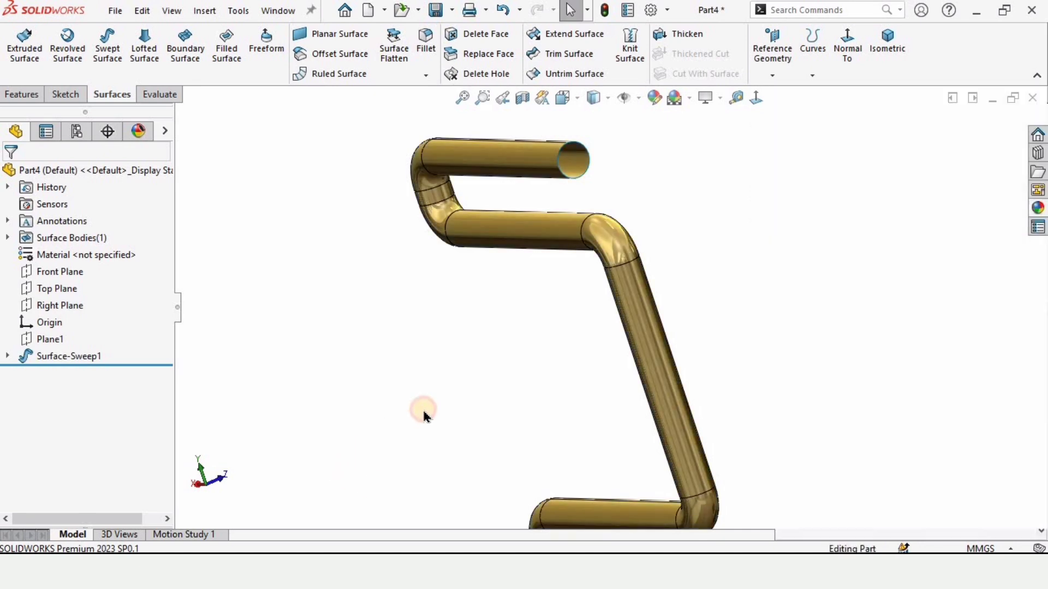